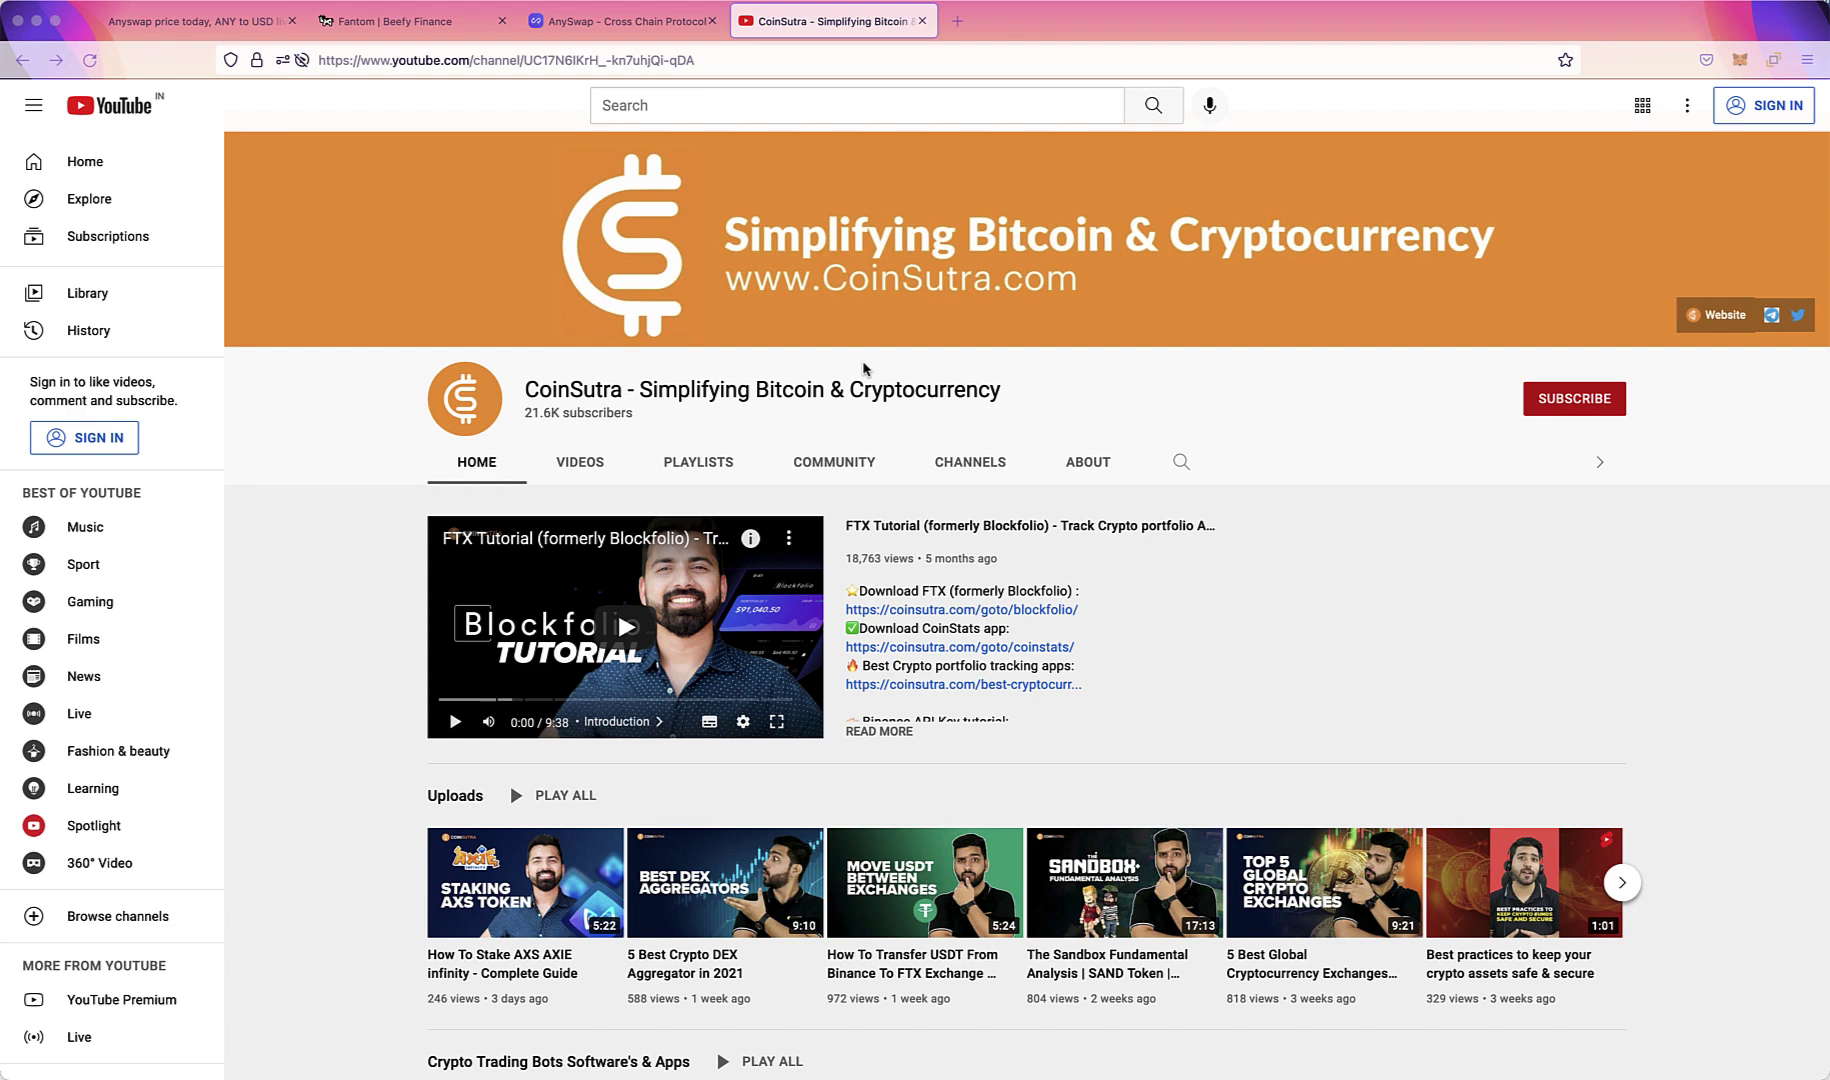
scroll(864, 369, "down", 1)
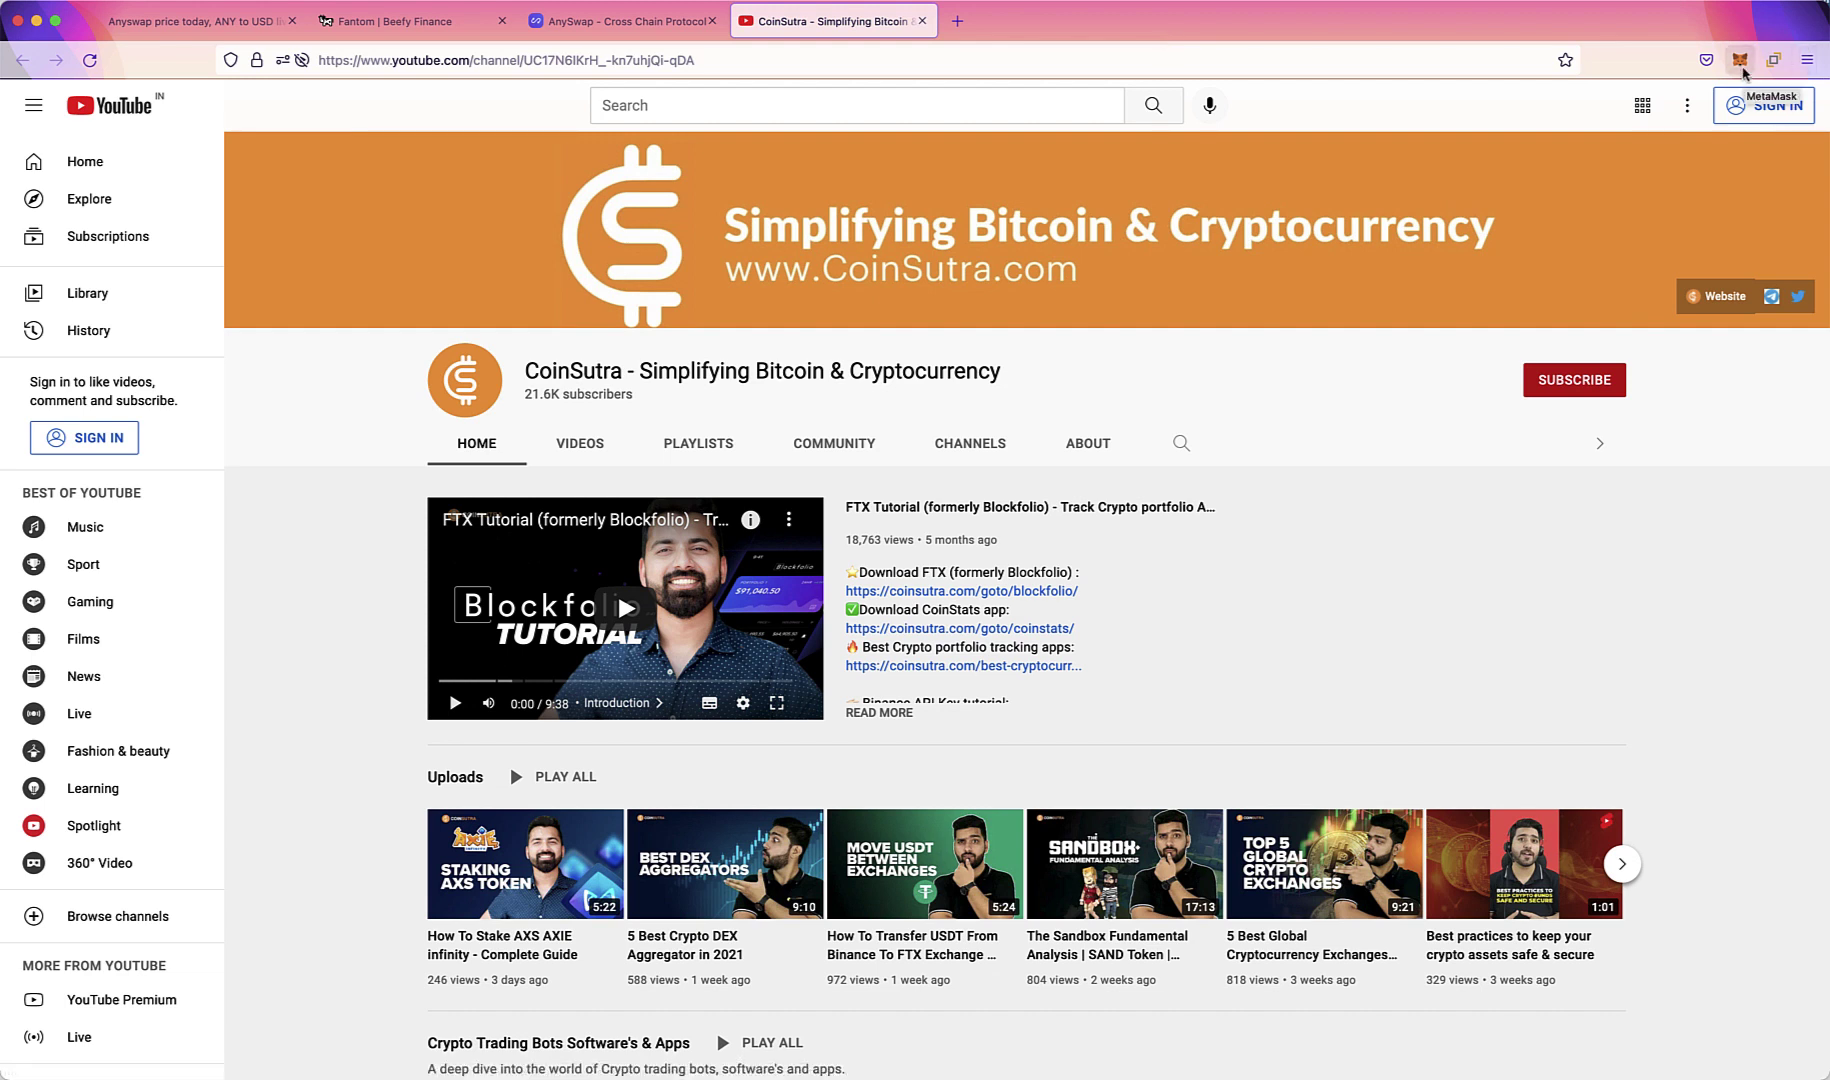
- Check the wallet's BNB balance, browse AnySwap's bridge token list, and open the destination networks
left_click(1740, 60)
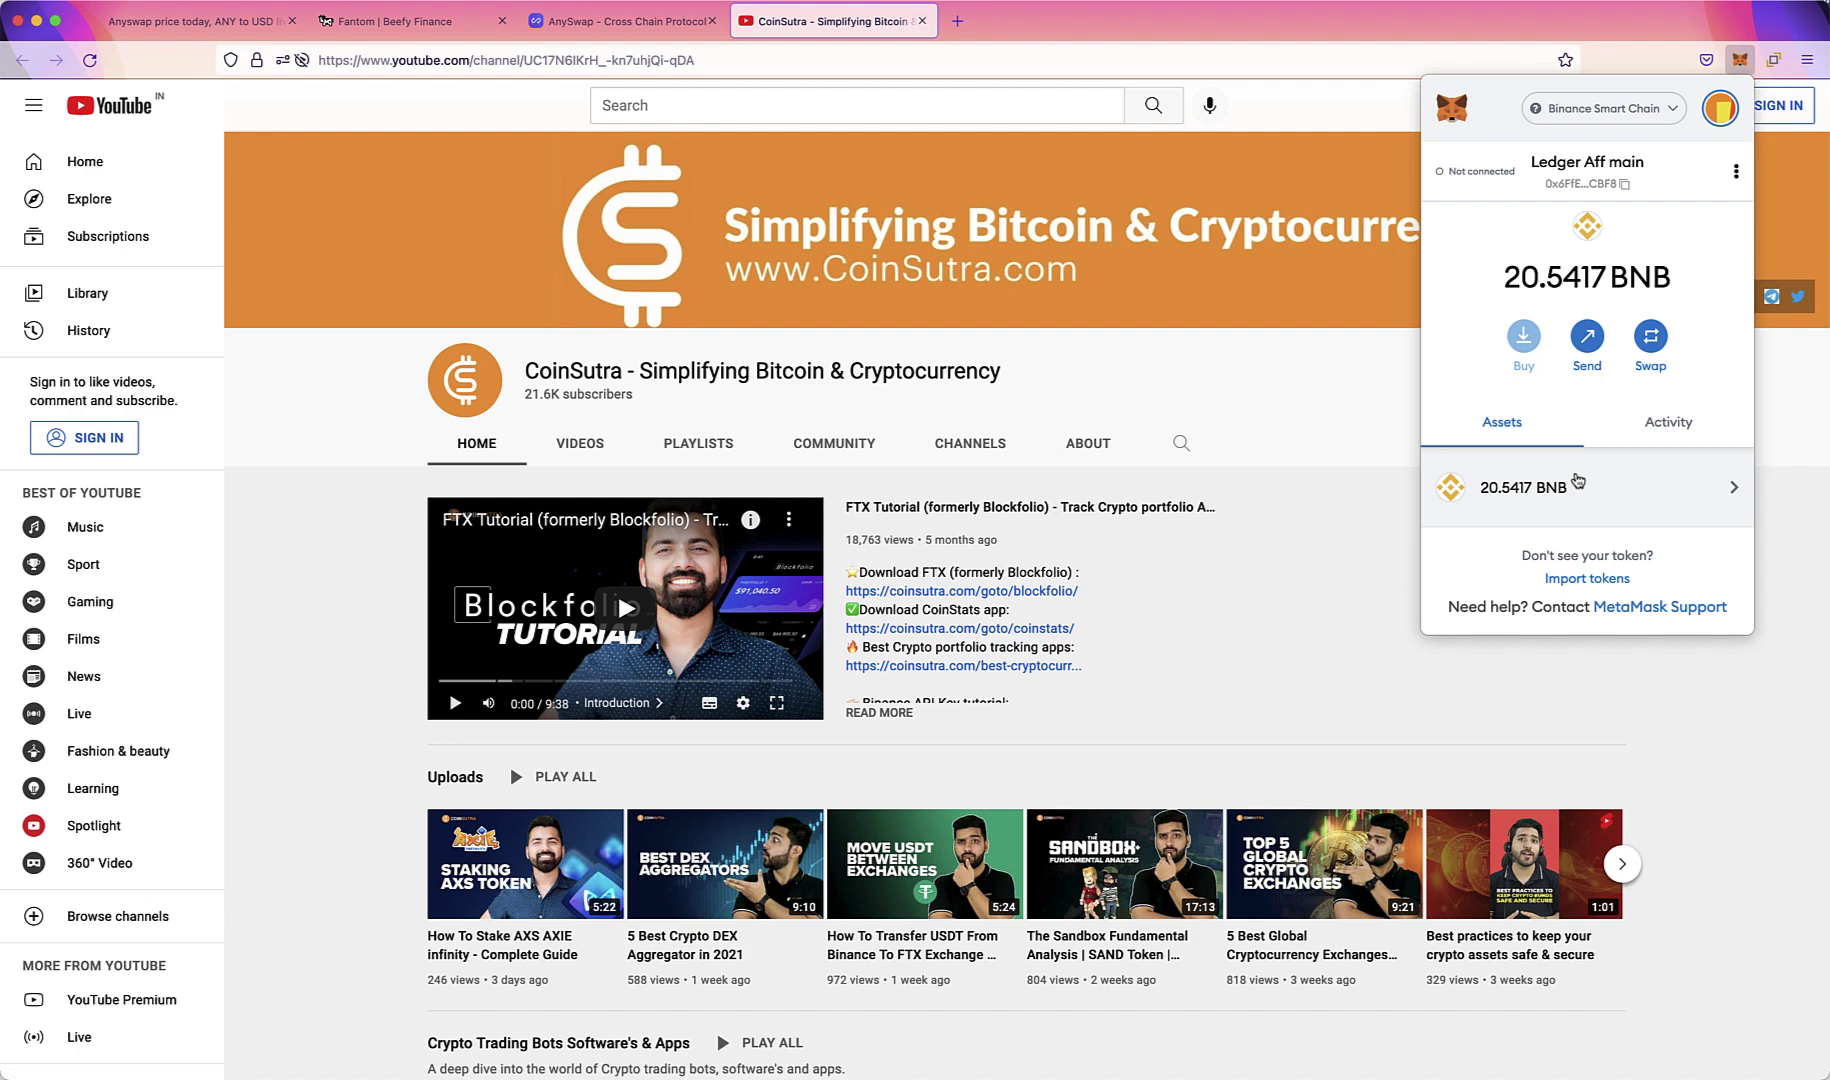
left_click(1318, 646)
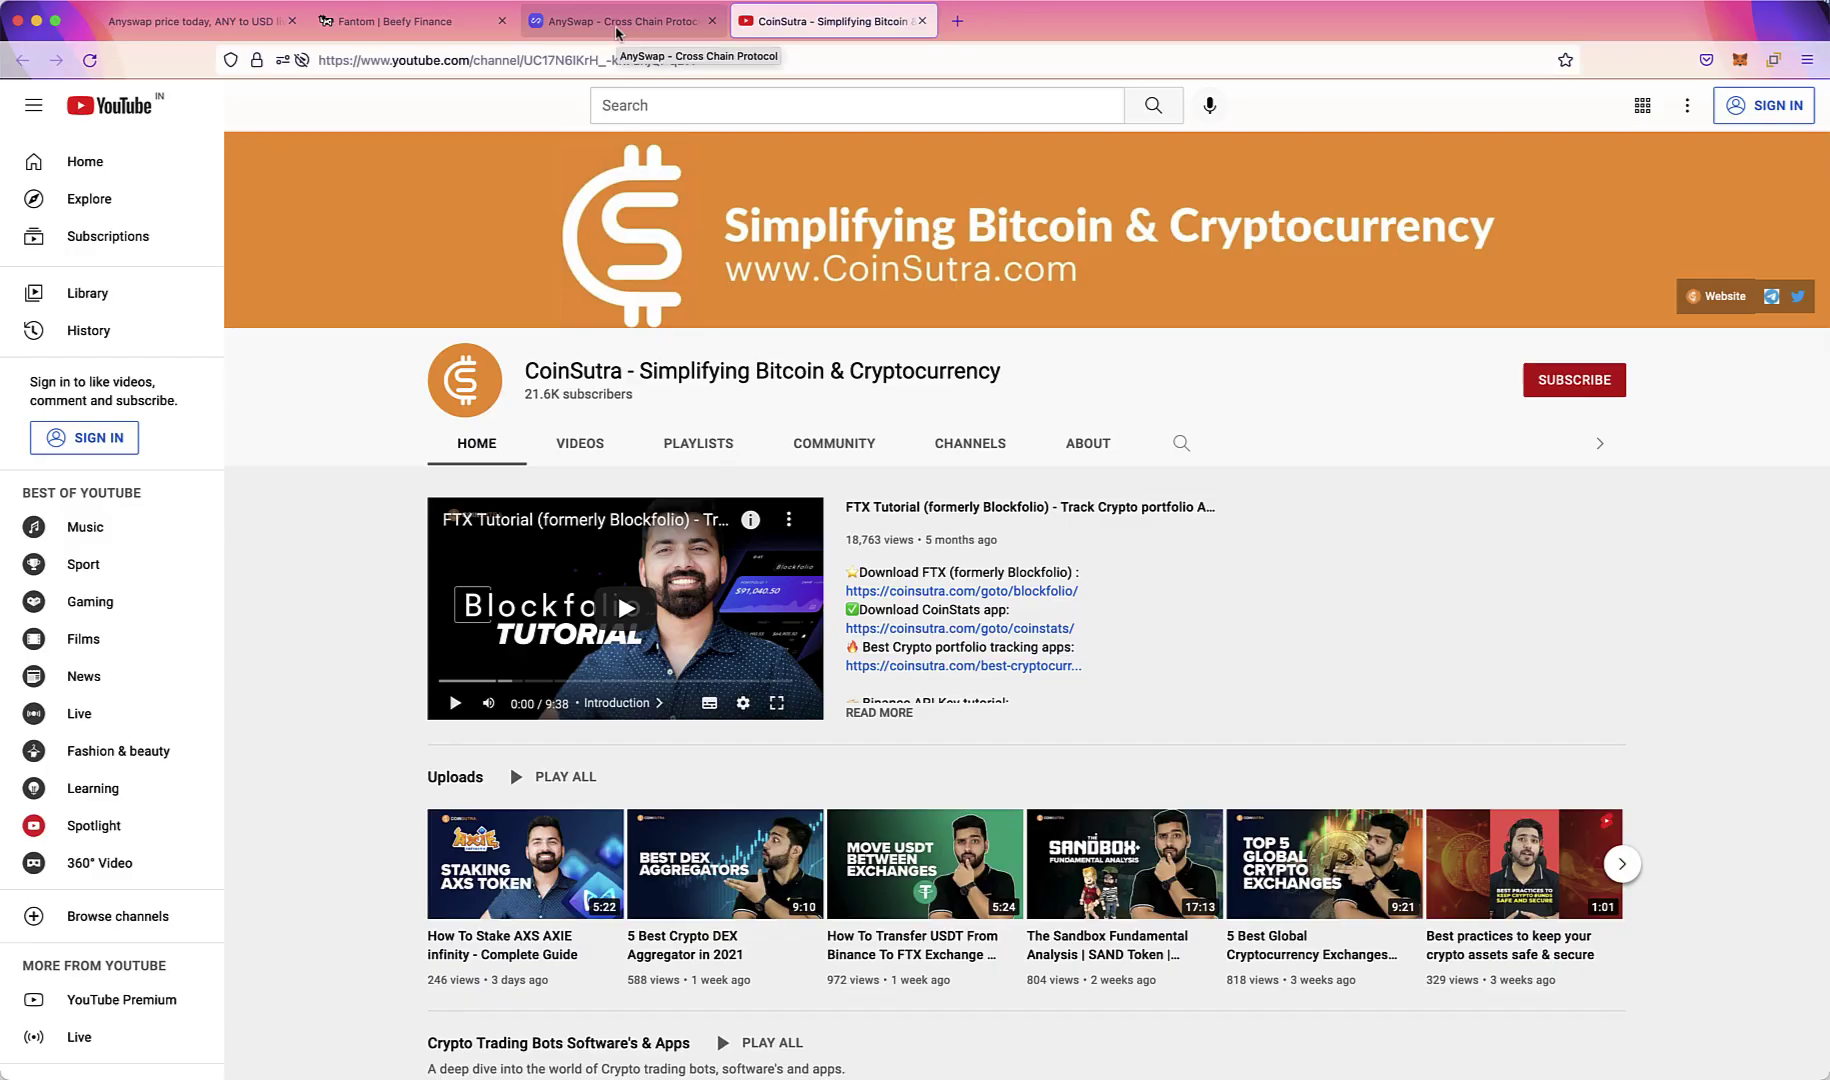
left_click(622, 31)
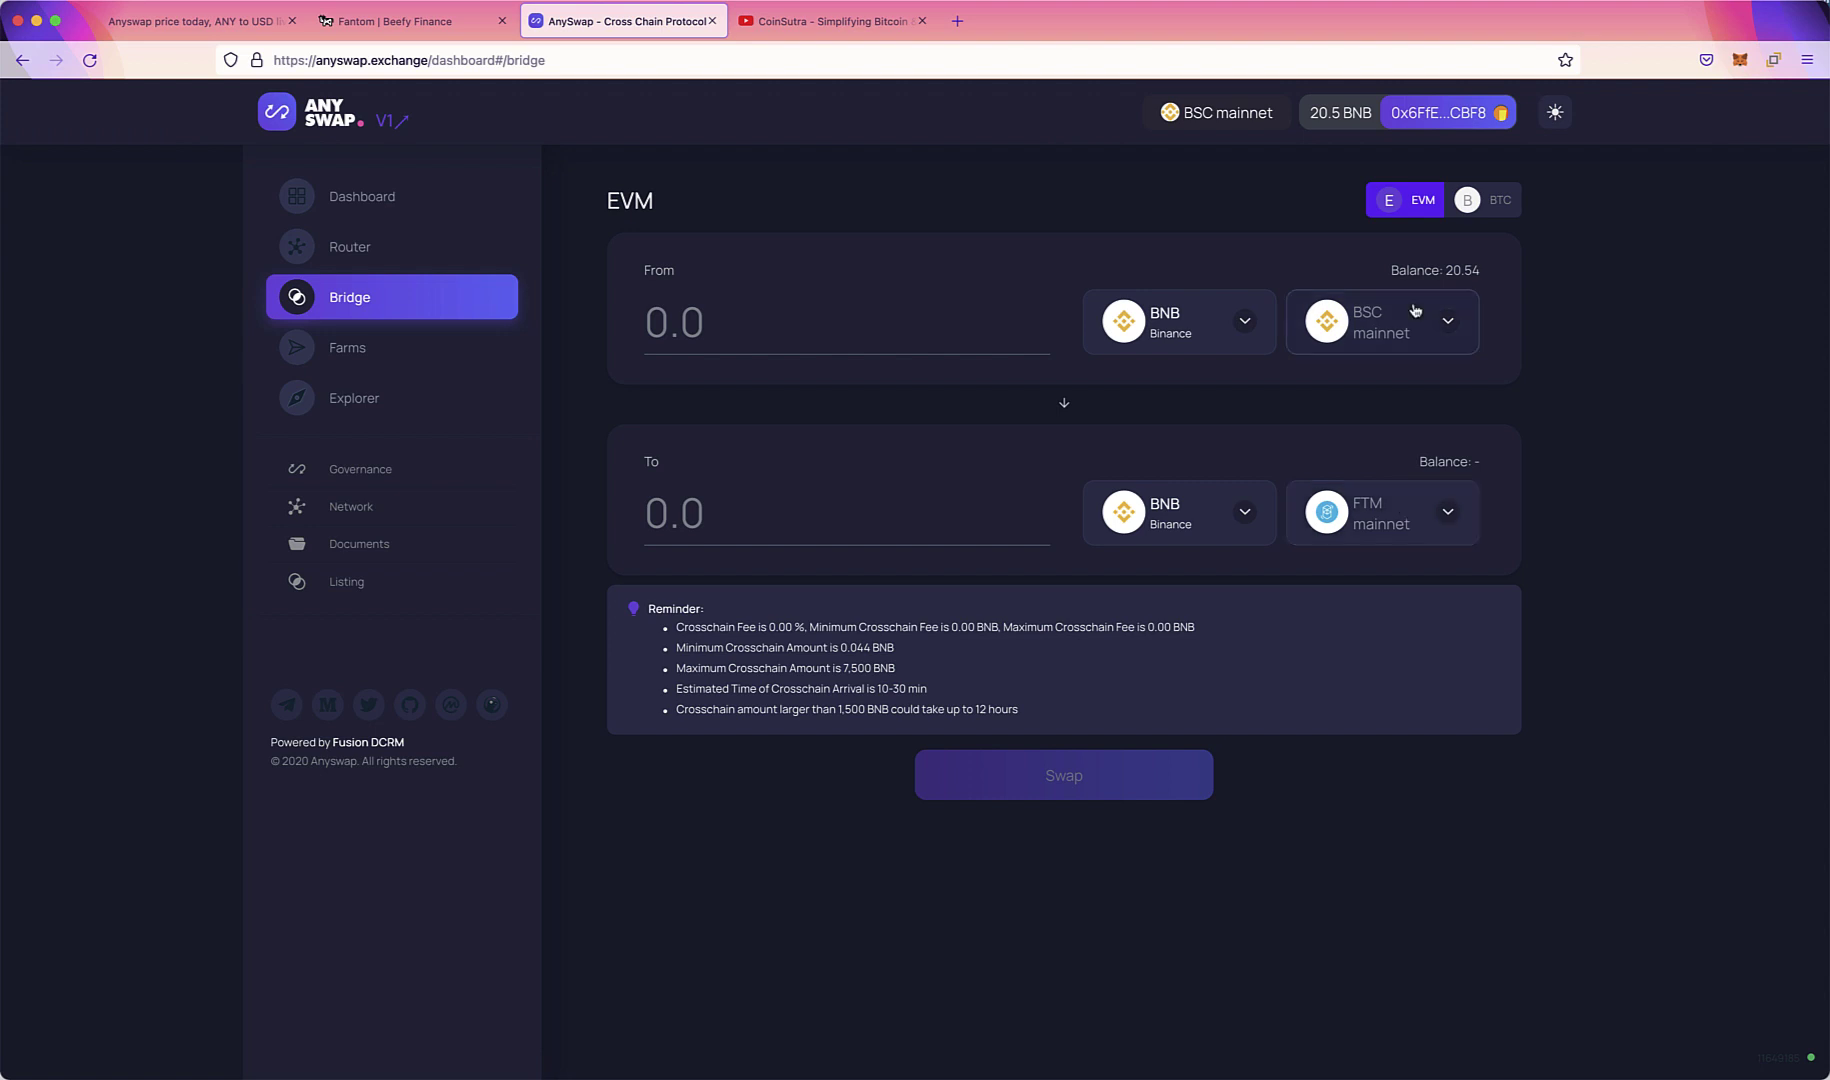
left_click(1178, 334)
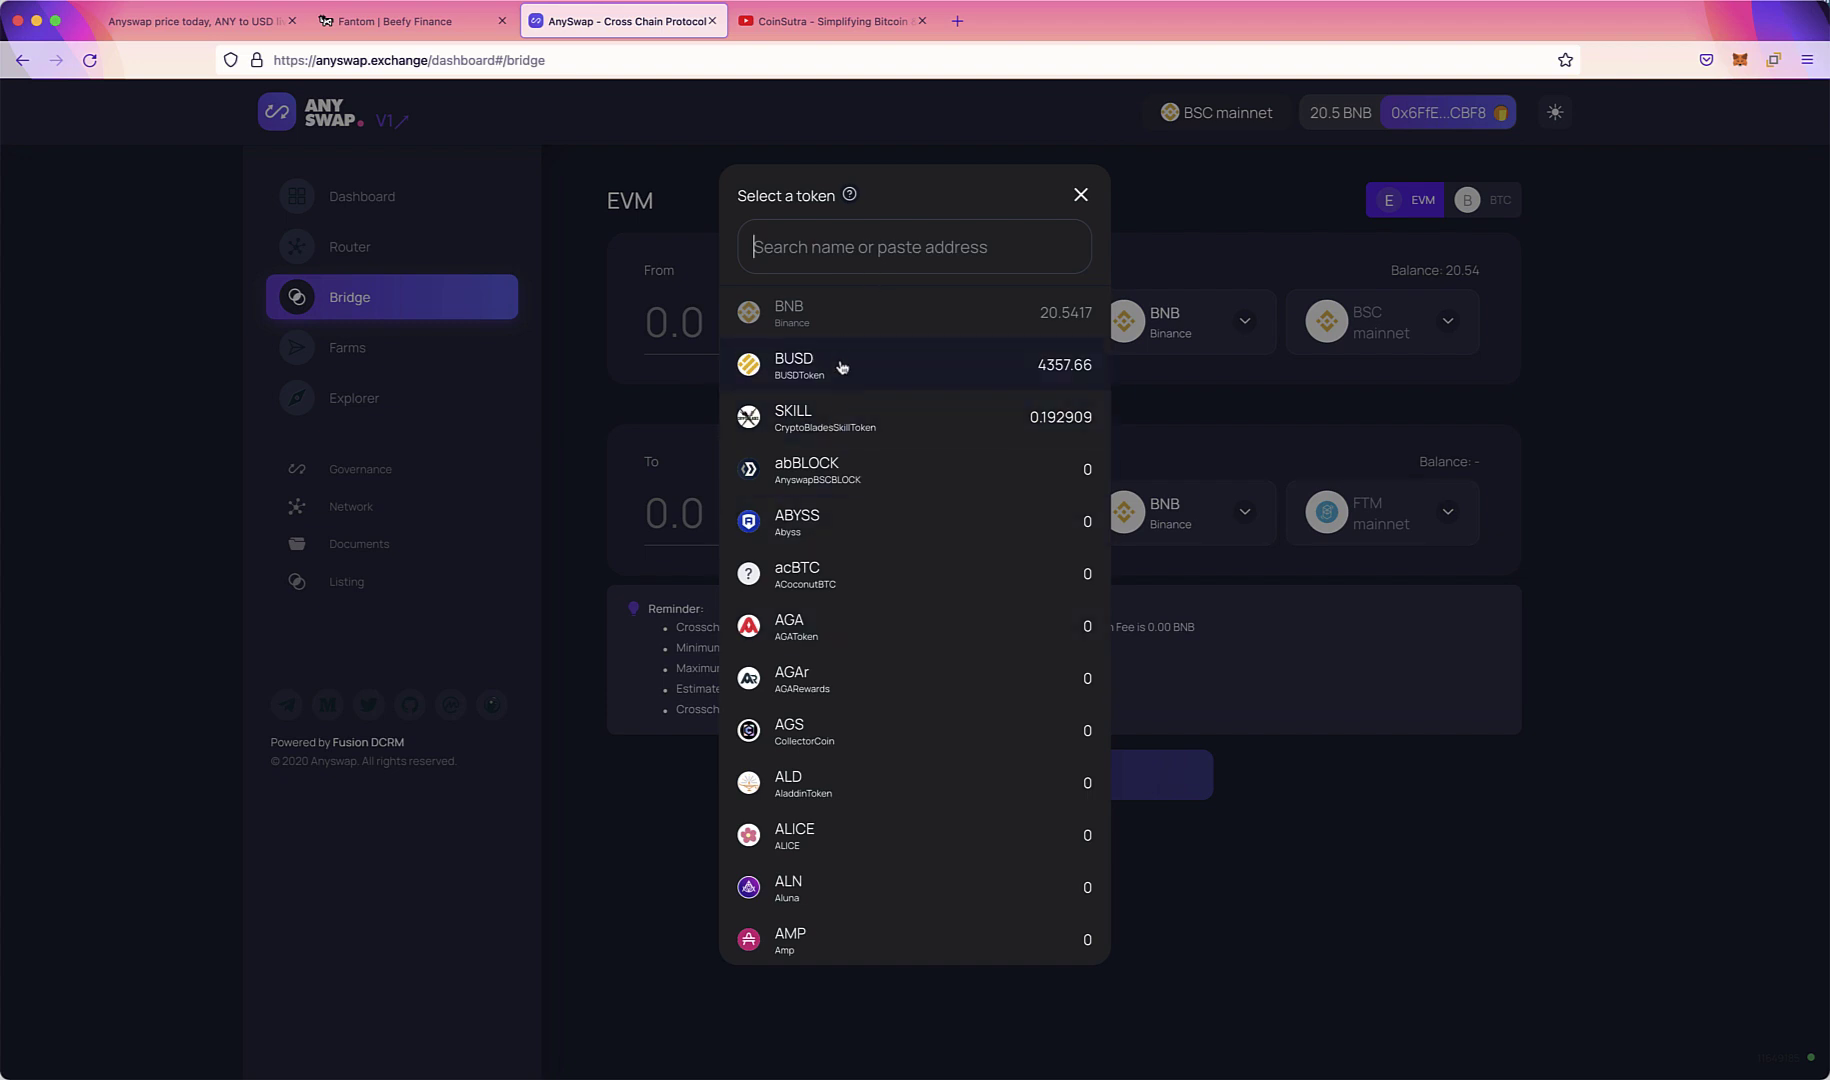
left_click(1082, 196)
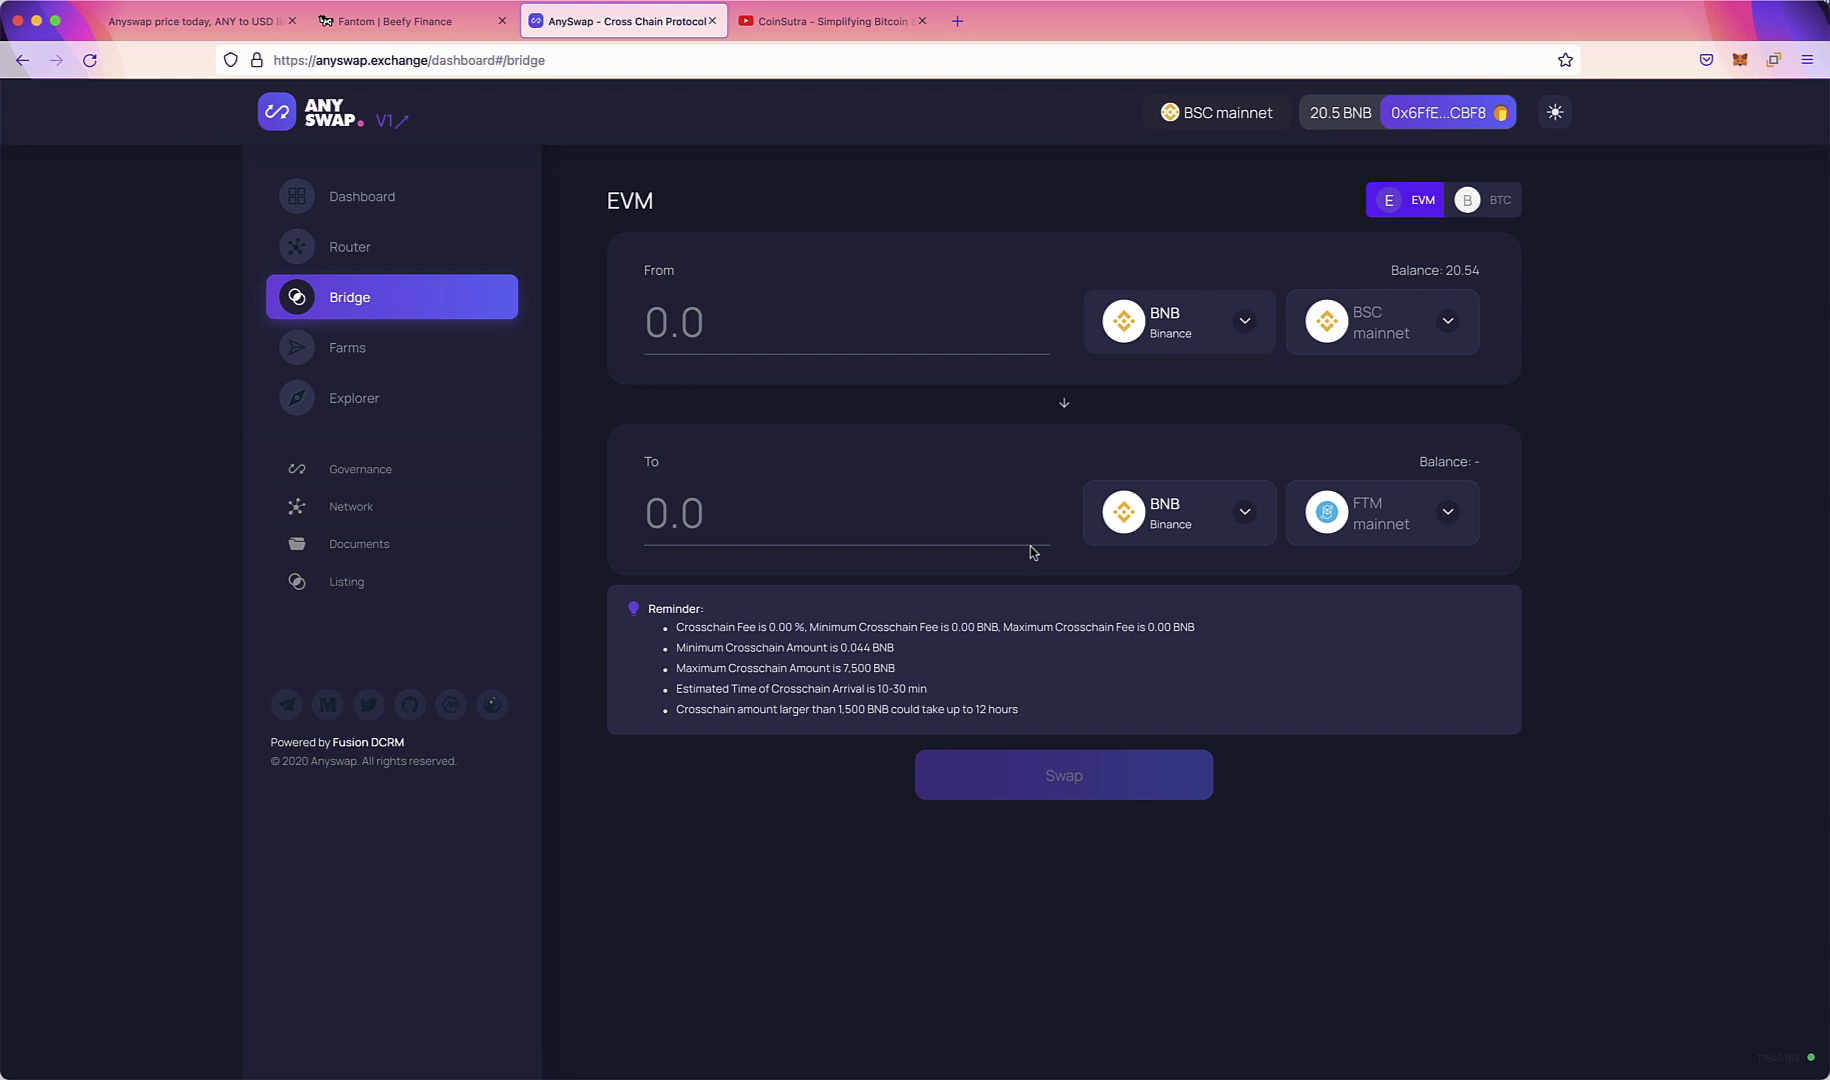
left_click(1390, 526)
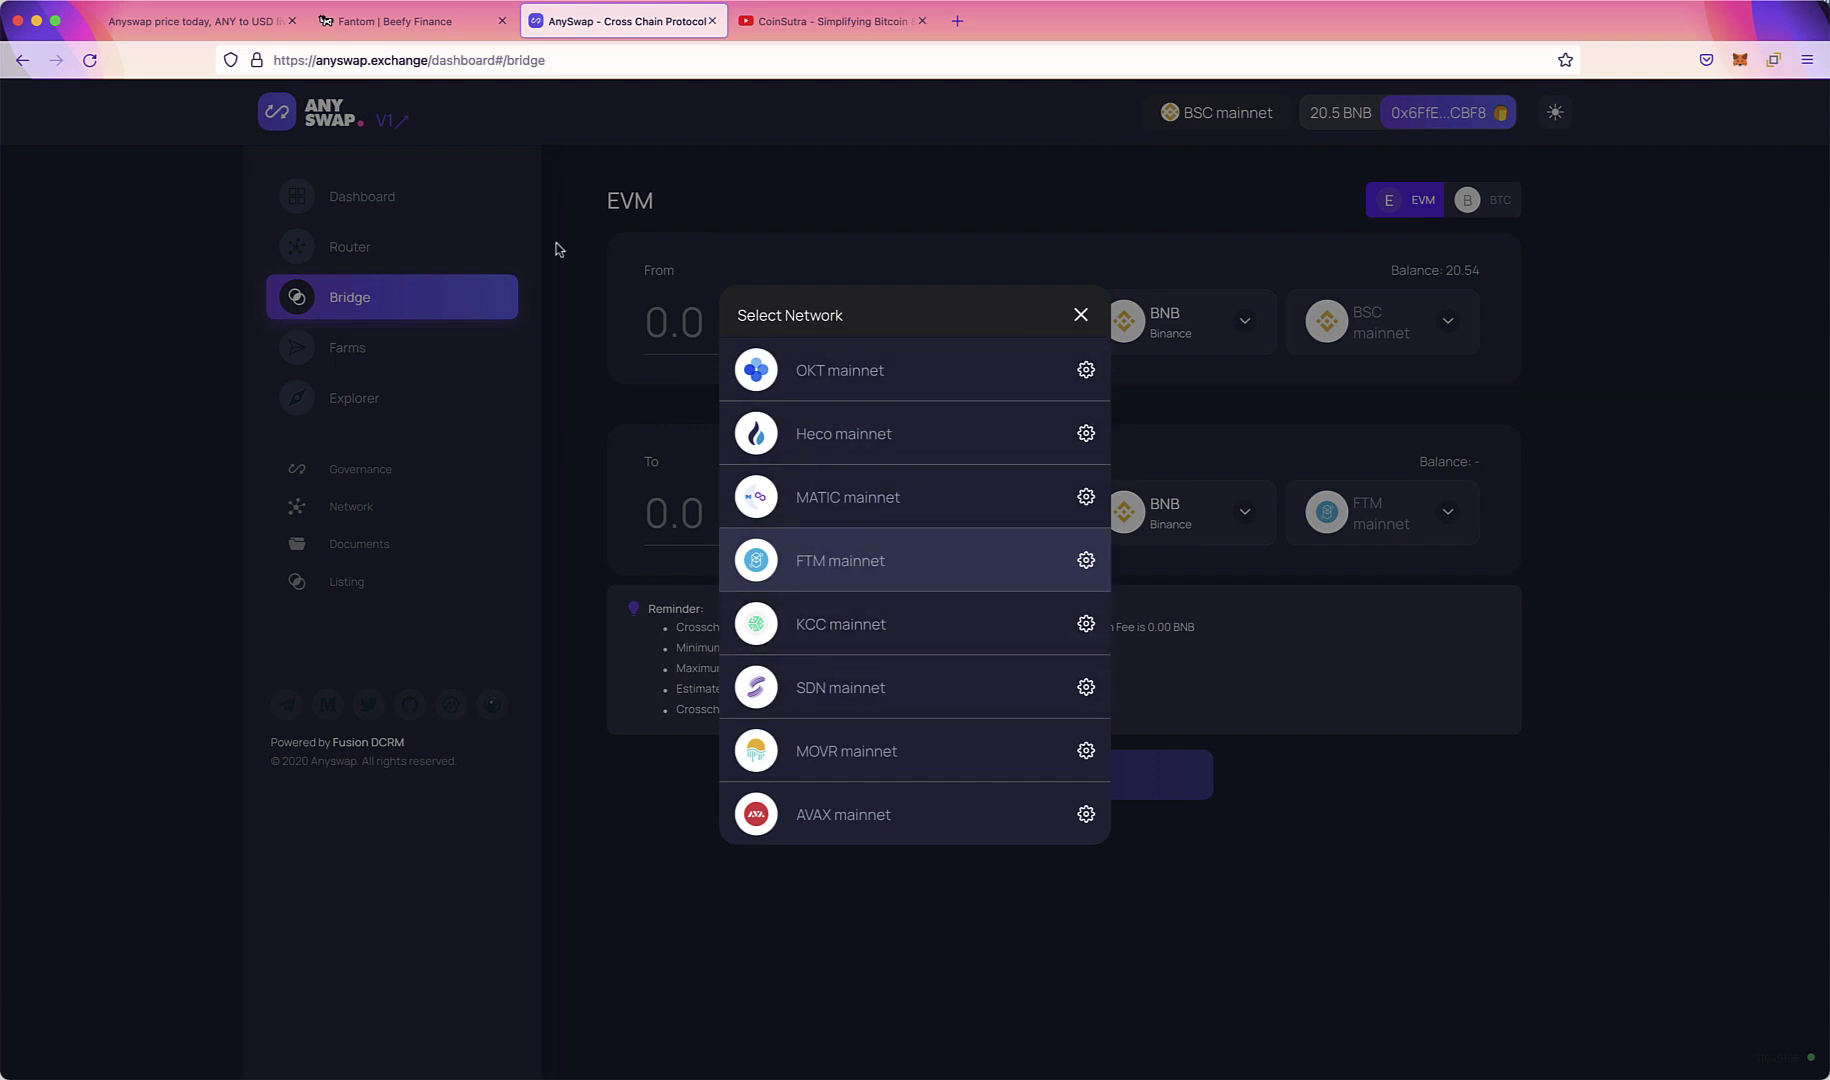
- Highlight ANY's $11.94 price on CoinMarketCap's Anyswap page, then clear the highlight
left_click(182, 24)
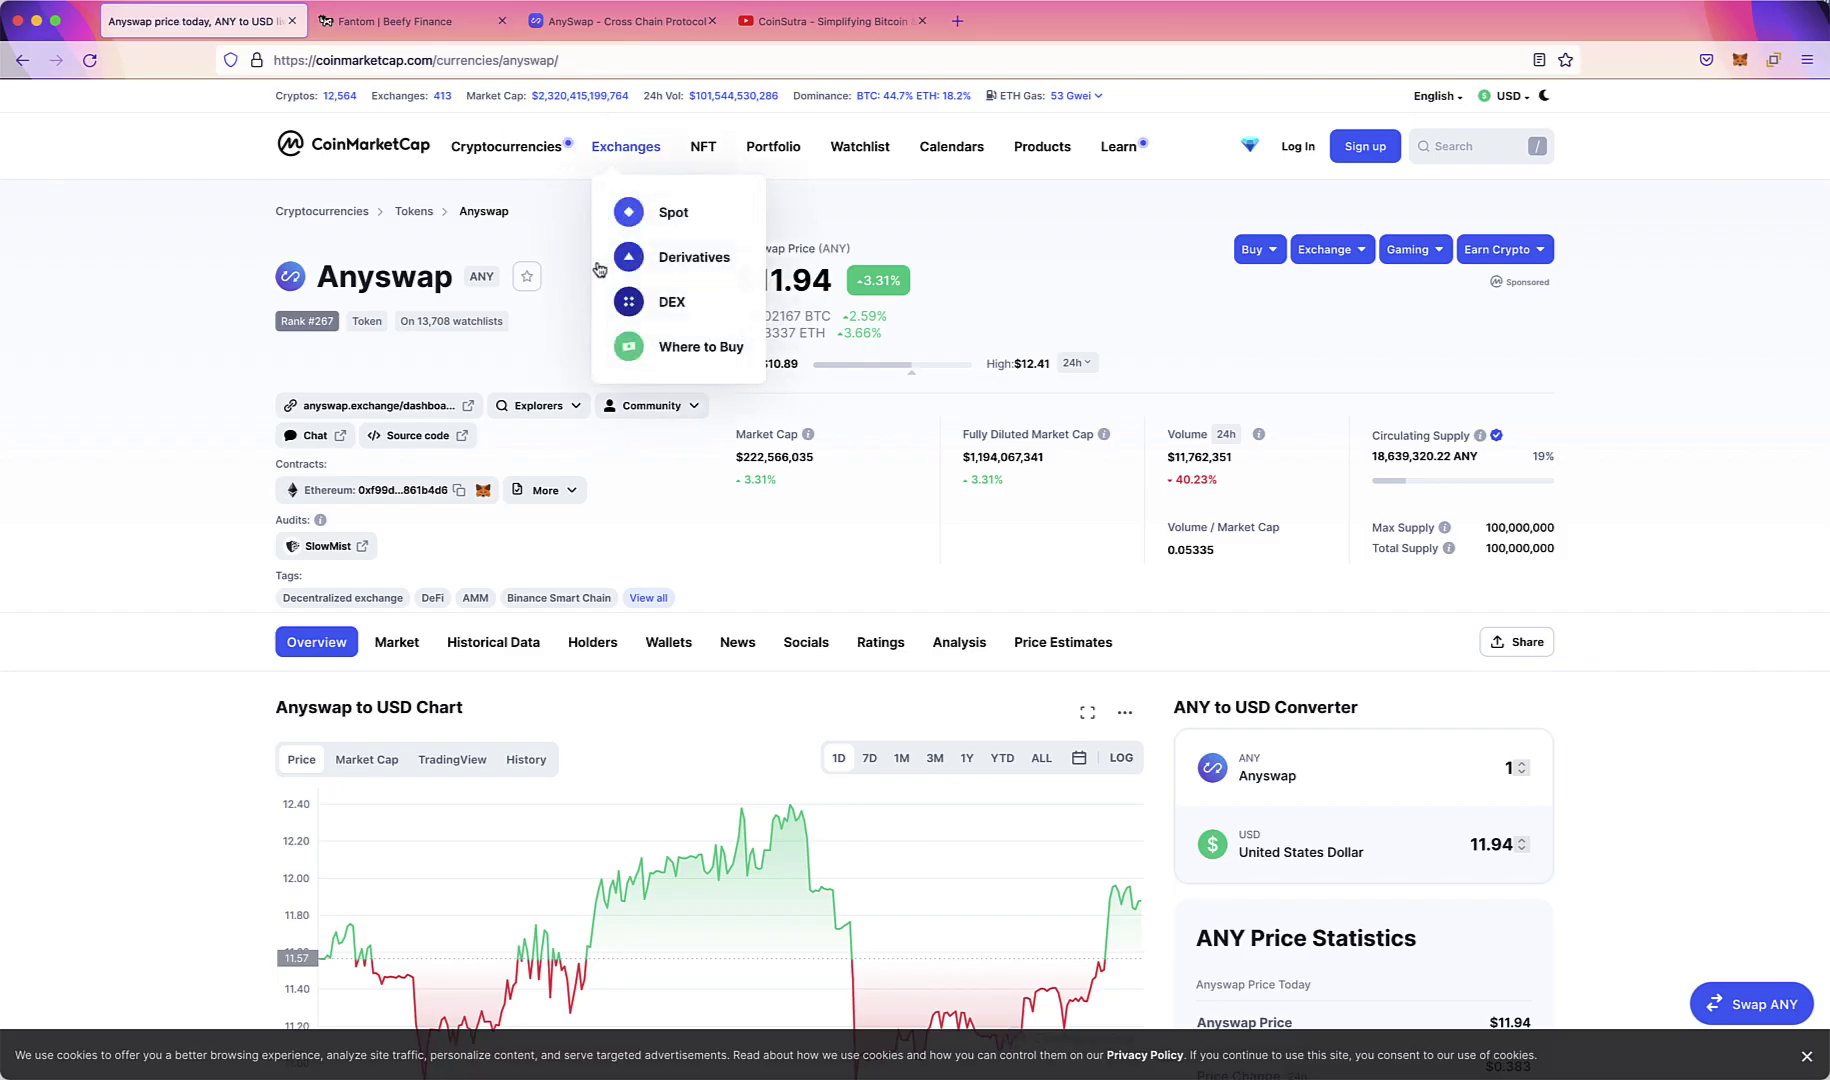
left_click_drag(722, 286, 832, 280)
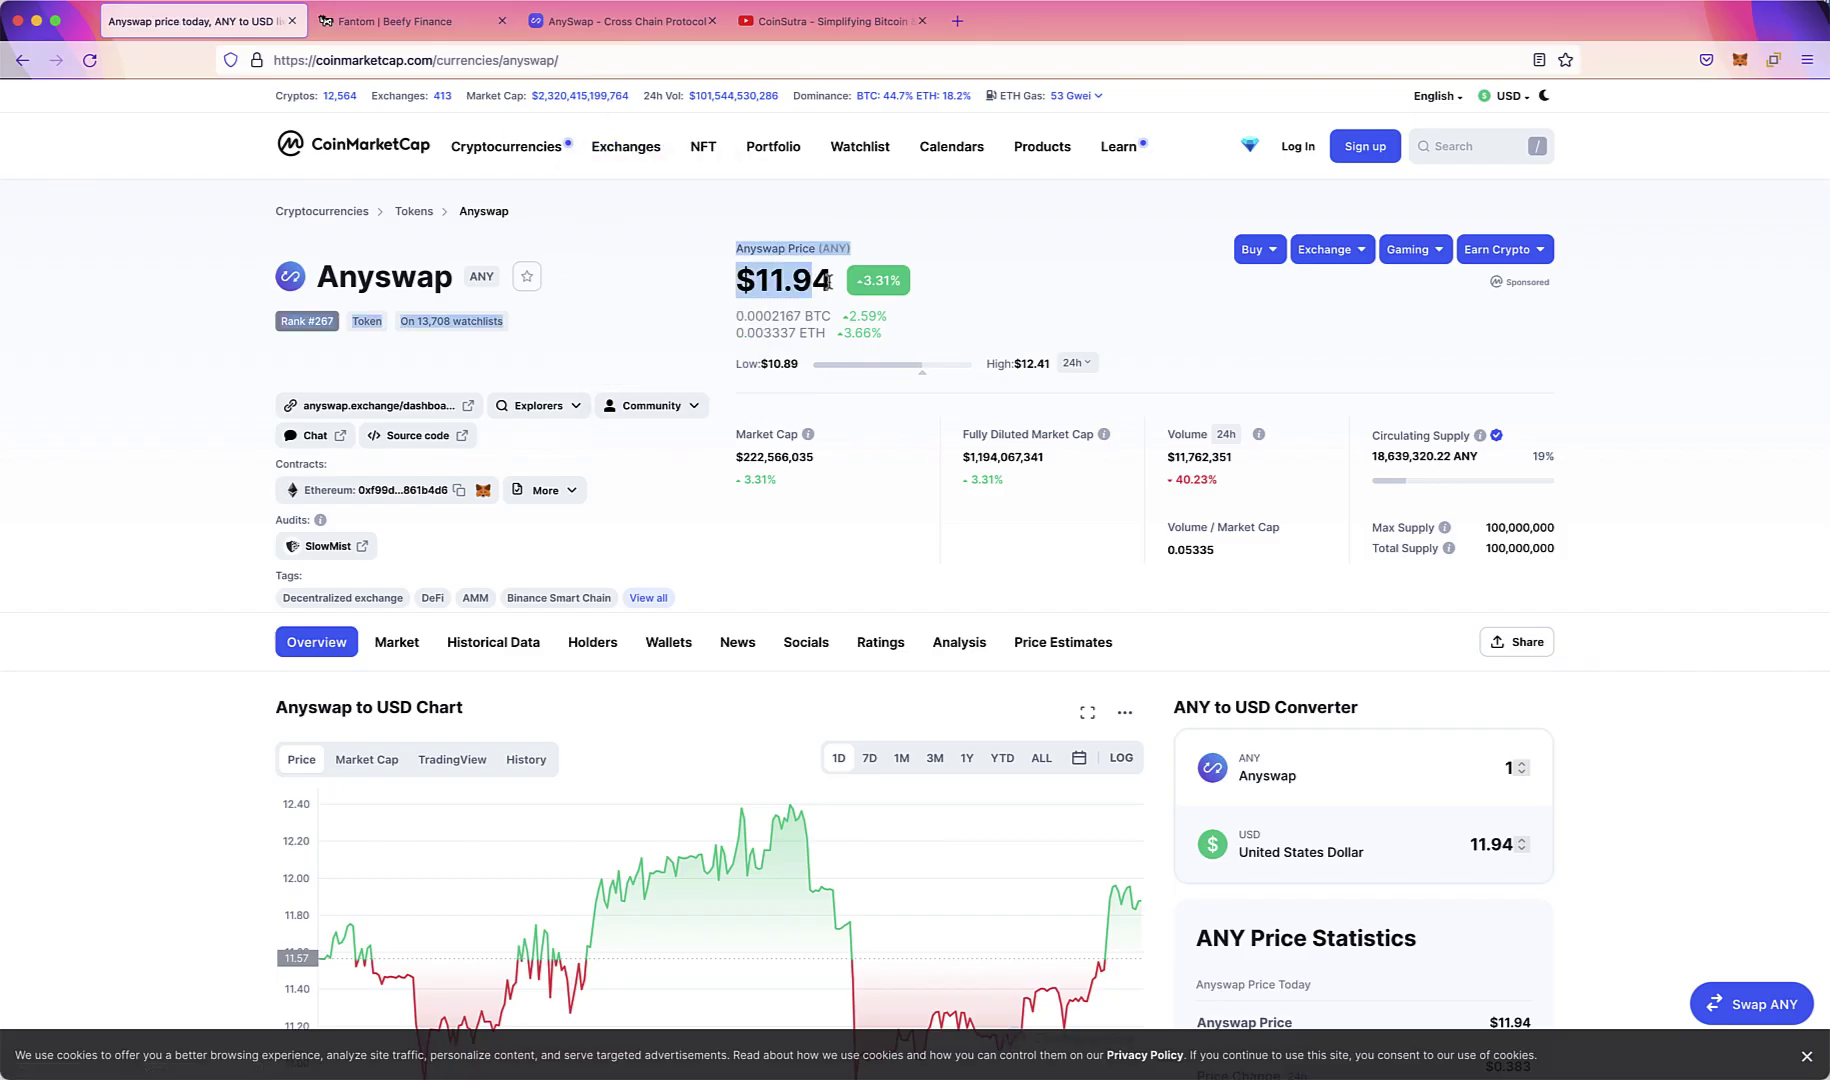
left_click(733, 291)
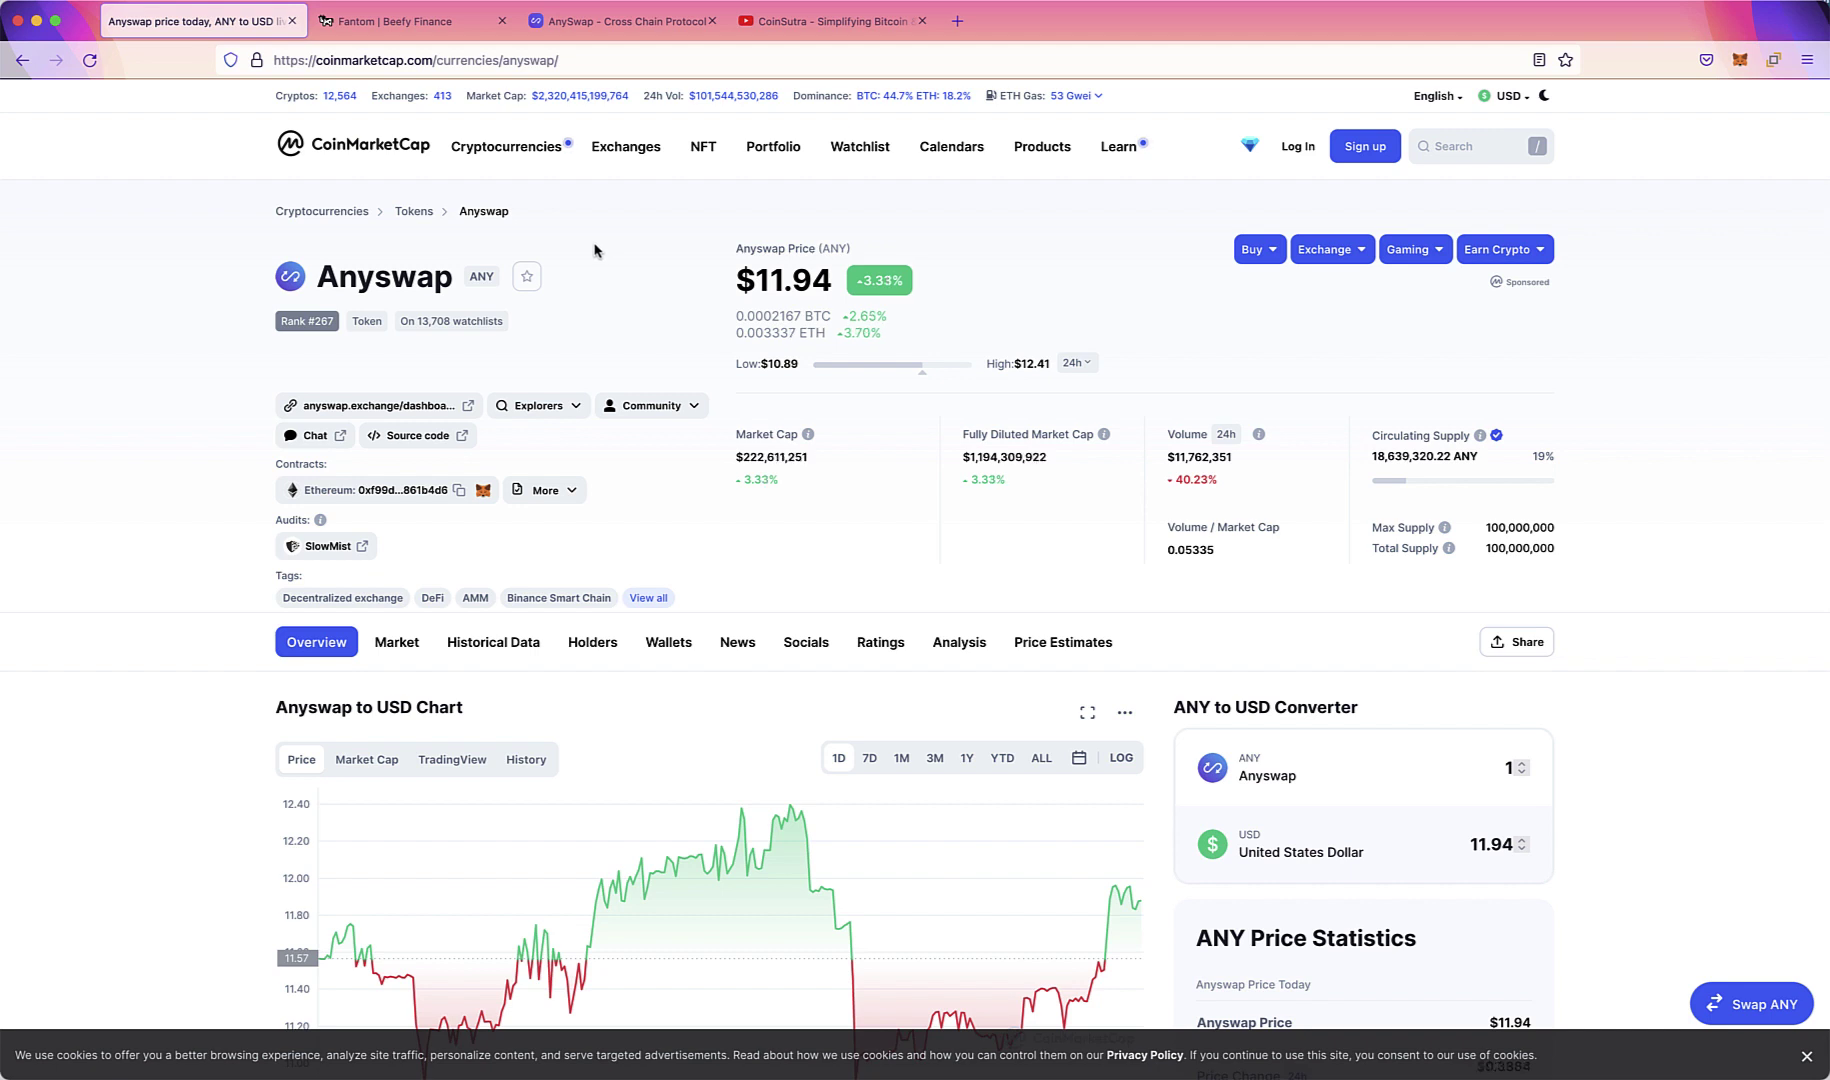
- Close the network list and enter 18 BNB as the amount to bridge
left_click(669, 33)
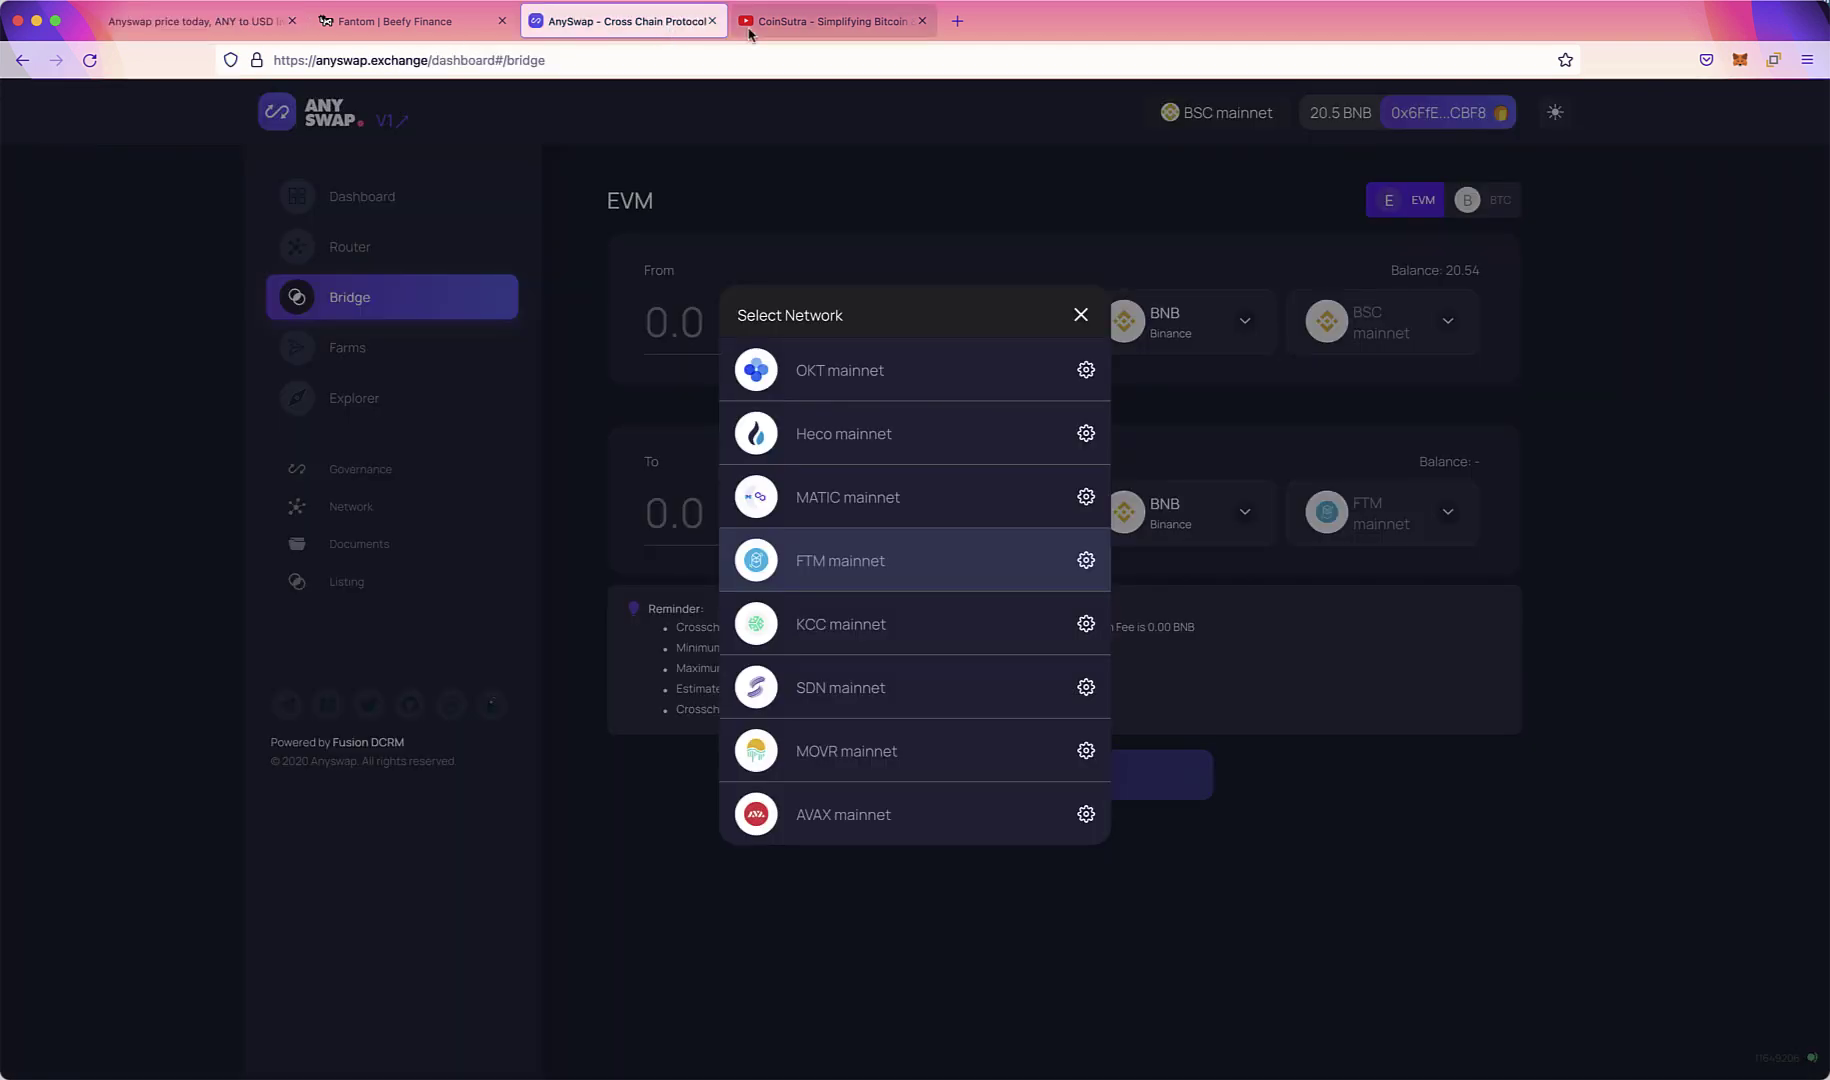
left_click(1078, 316)
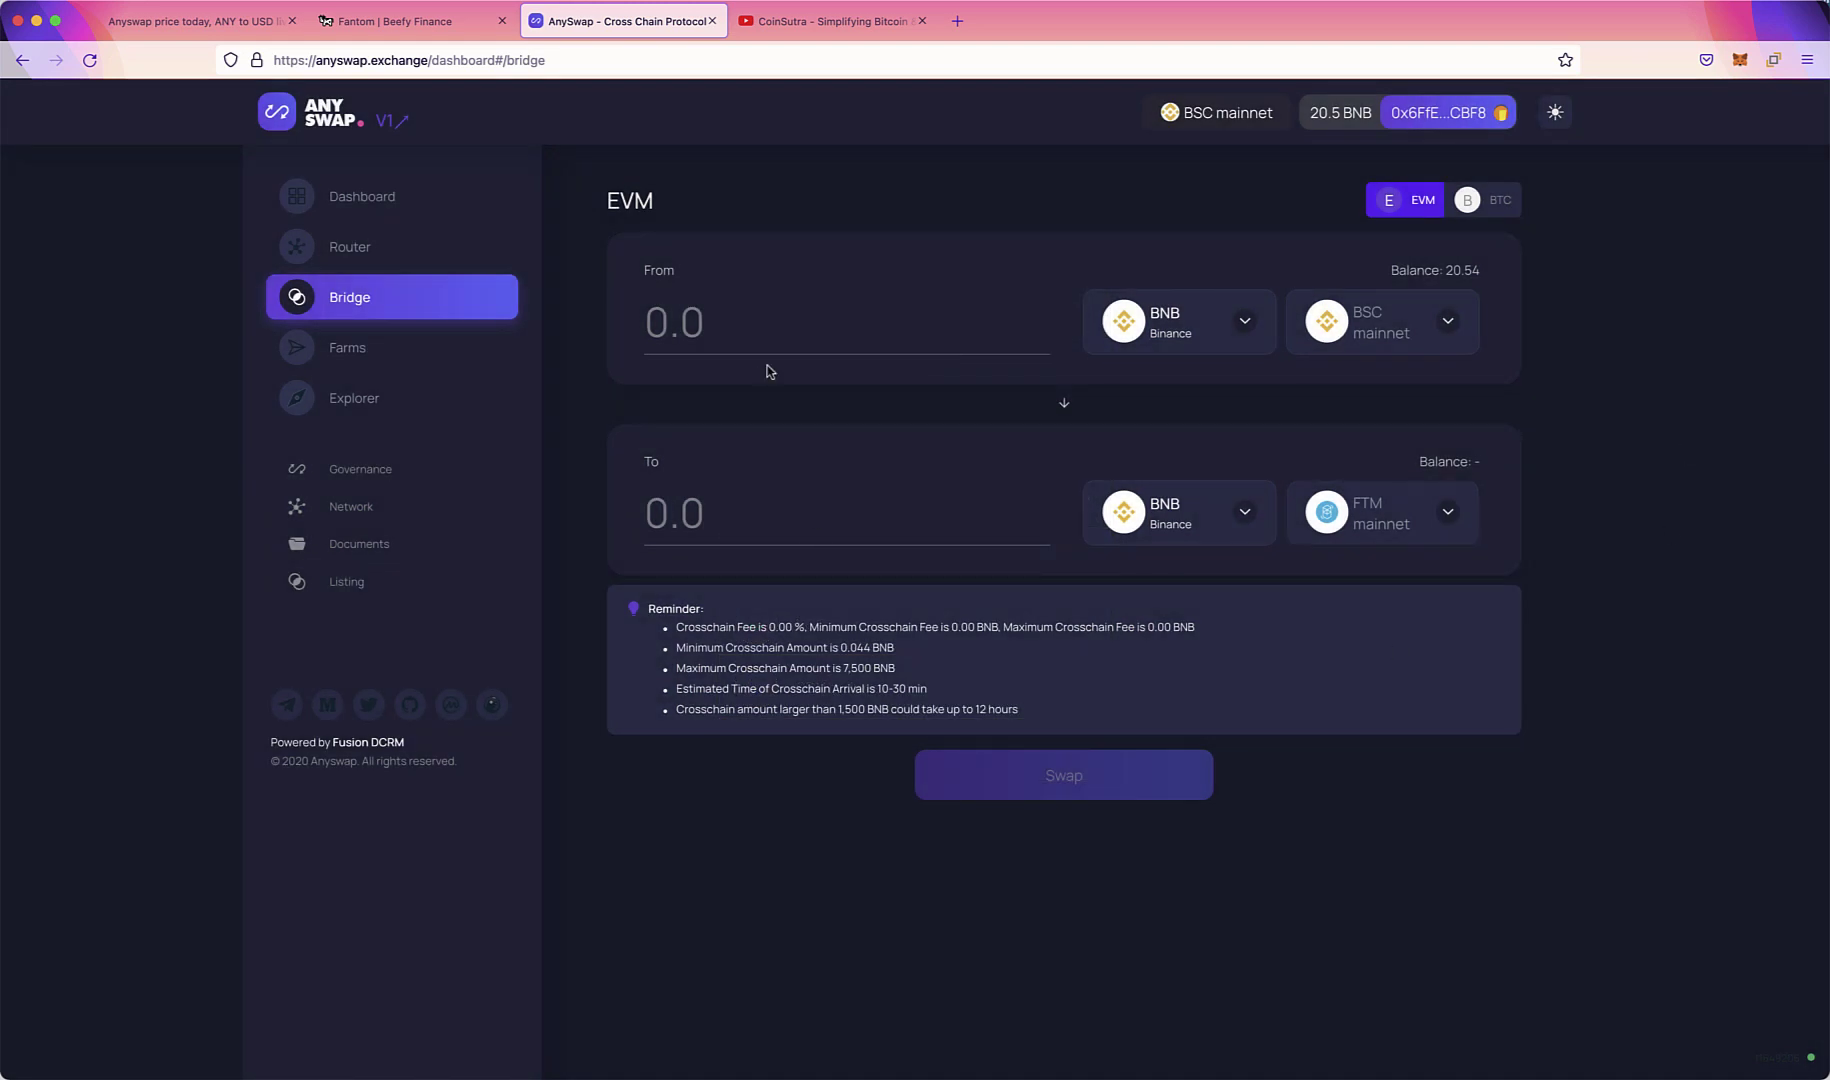
left_click(735, 334)
type("20.")
key("BackSpace")
key("BackSpace")
type("15")
key("BackSpace")
key("BackSpace")
key("BackSpace")
type("15")
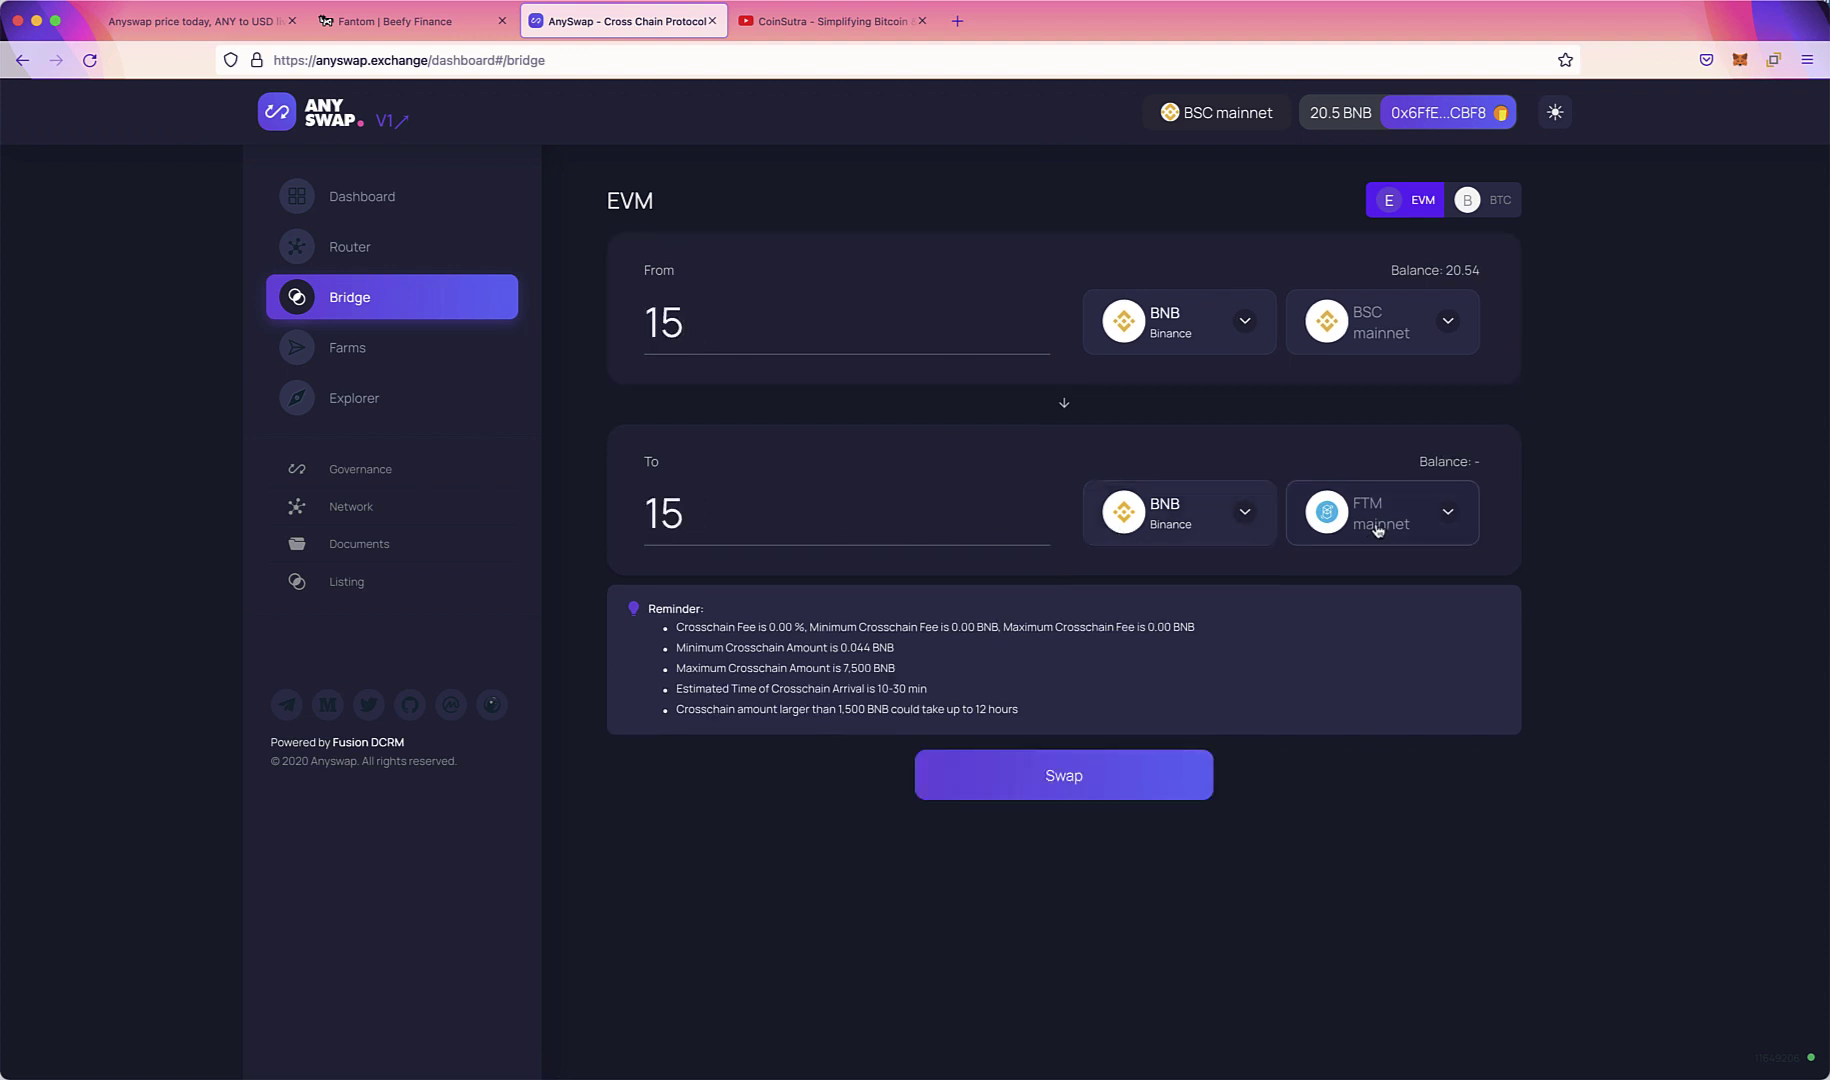
double_click(731, 331)
type("18")
- Review the fee and crosschain limits, then submit and approve the 18 BNB swap to FTM mainnet
left_click_drag(683, 626, 1071, 651)
left_click(872, 656)
mouse_move(909, 651)
left_mouse_down()
mouse_move(715, 647)
mouse_move(911, 681)
left_mouse_up()
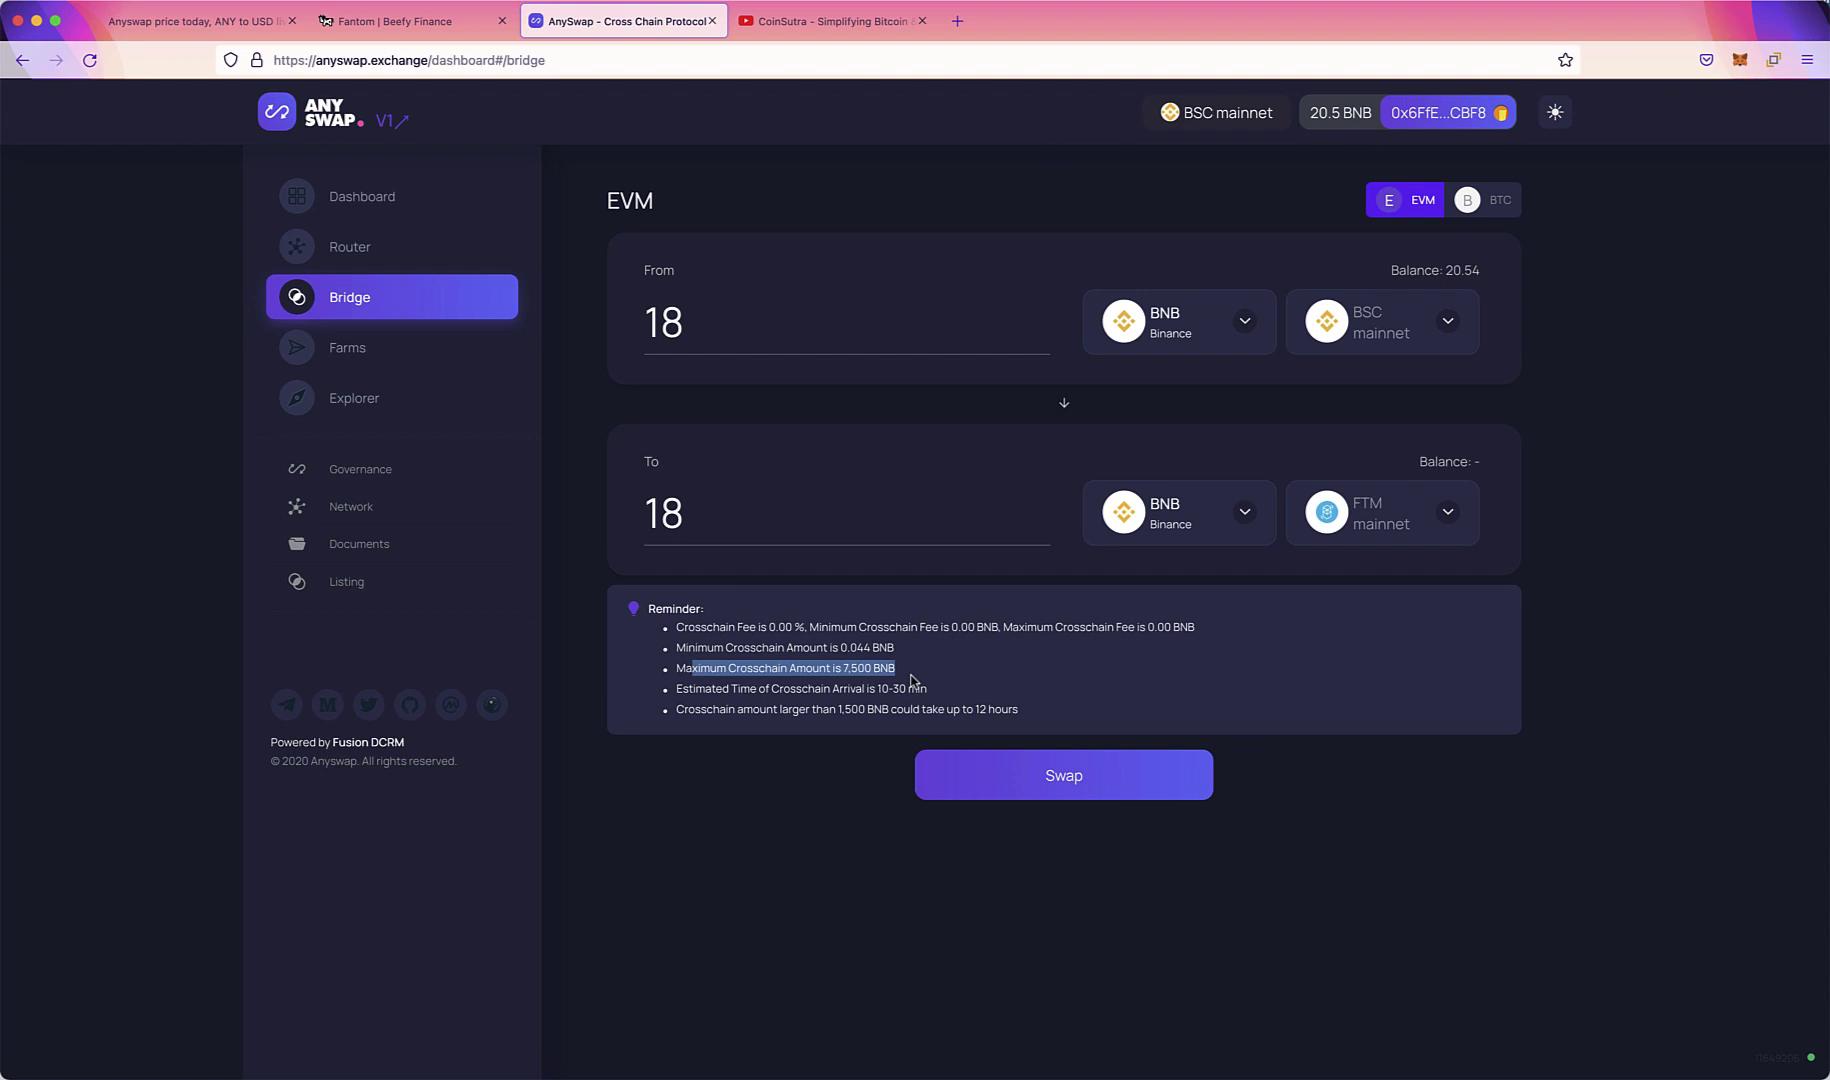
left_click(1105, 784)
left_click(938, 657)
scroll(1637, 486, "down", 3)
left_click(1733, 540)
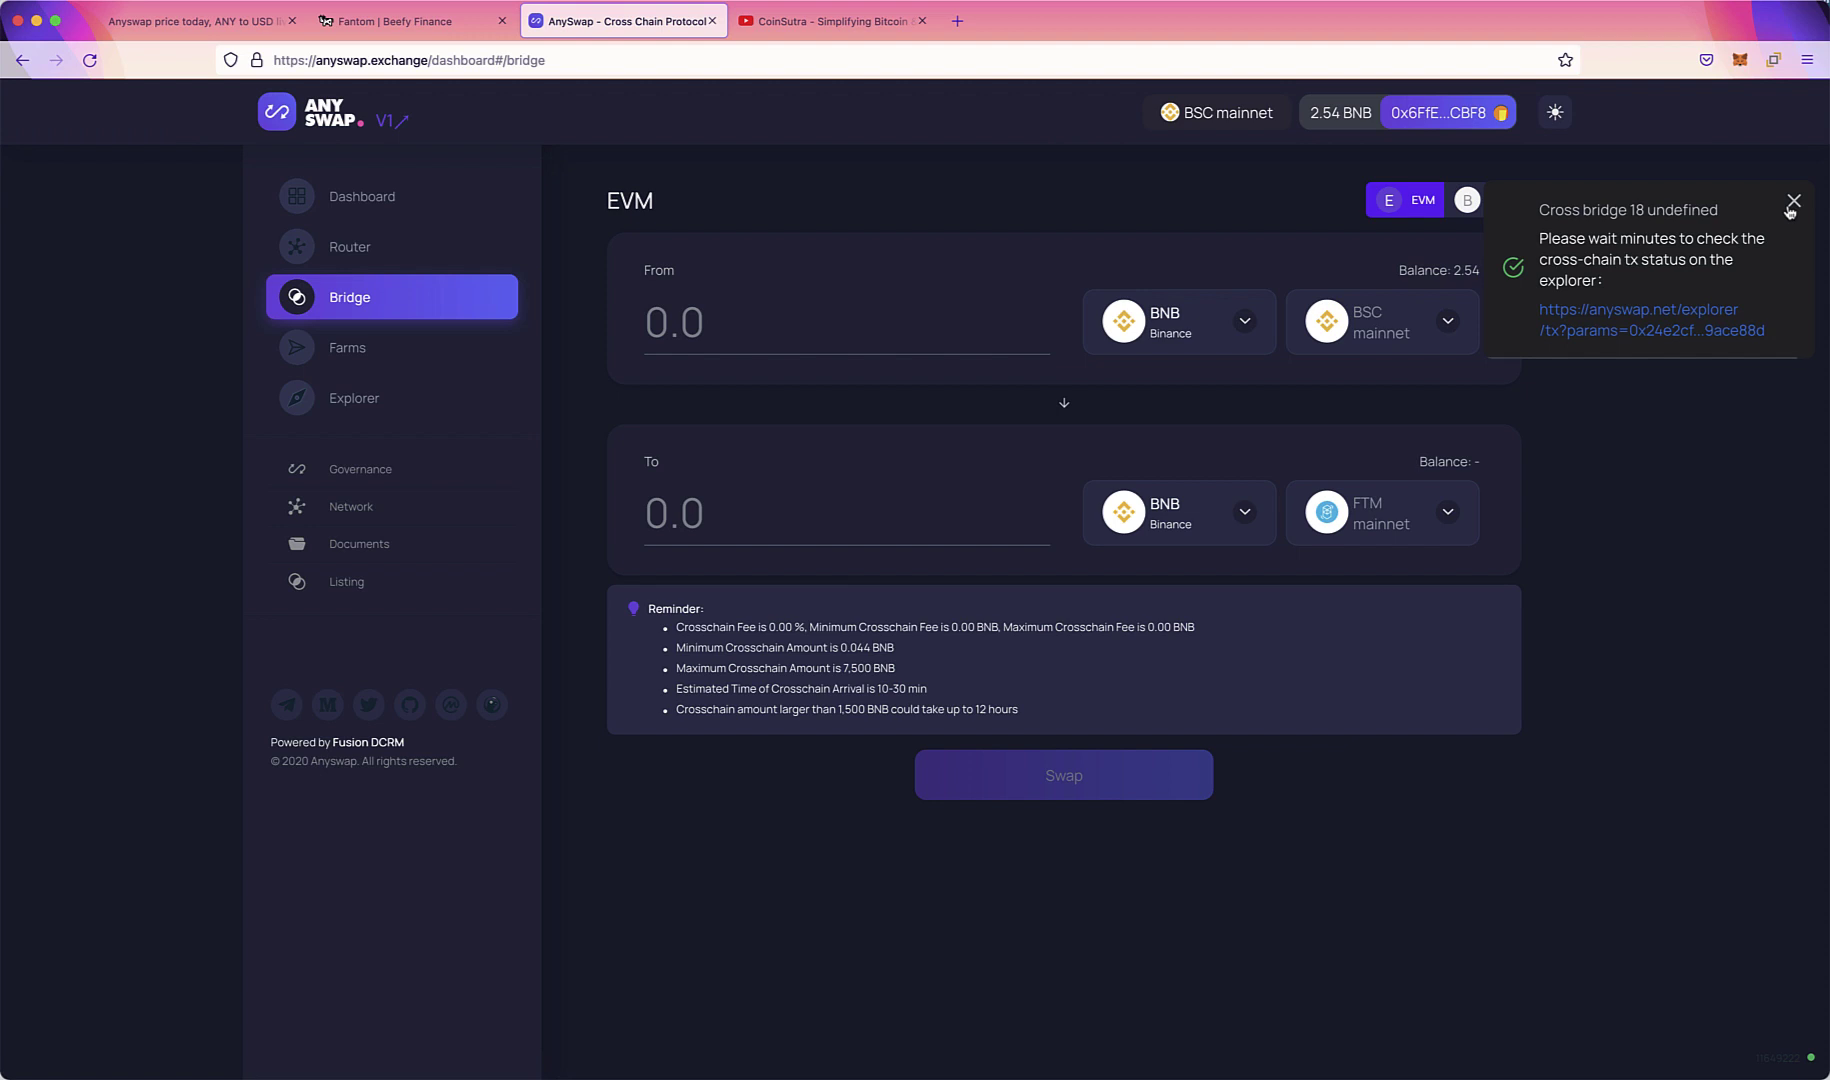
- Dismiss the bridge notice, switch MetaMask to Fantom Opera Mainnet (0 FTM), and view Beefy's vaults
left_click(1793, 204)
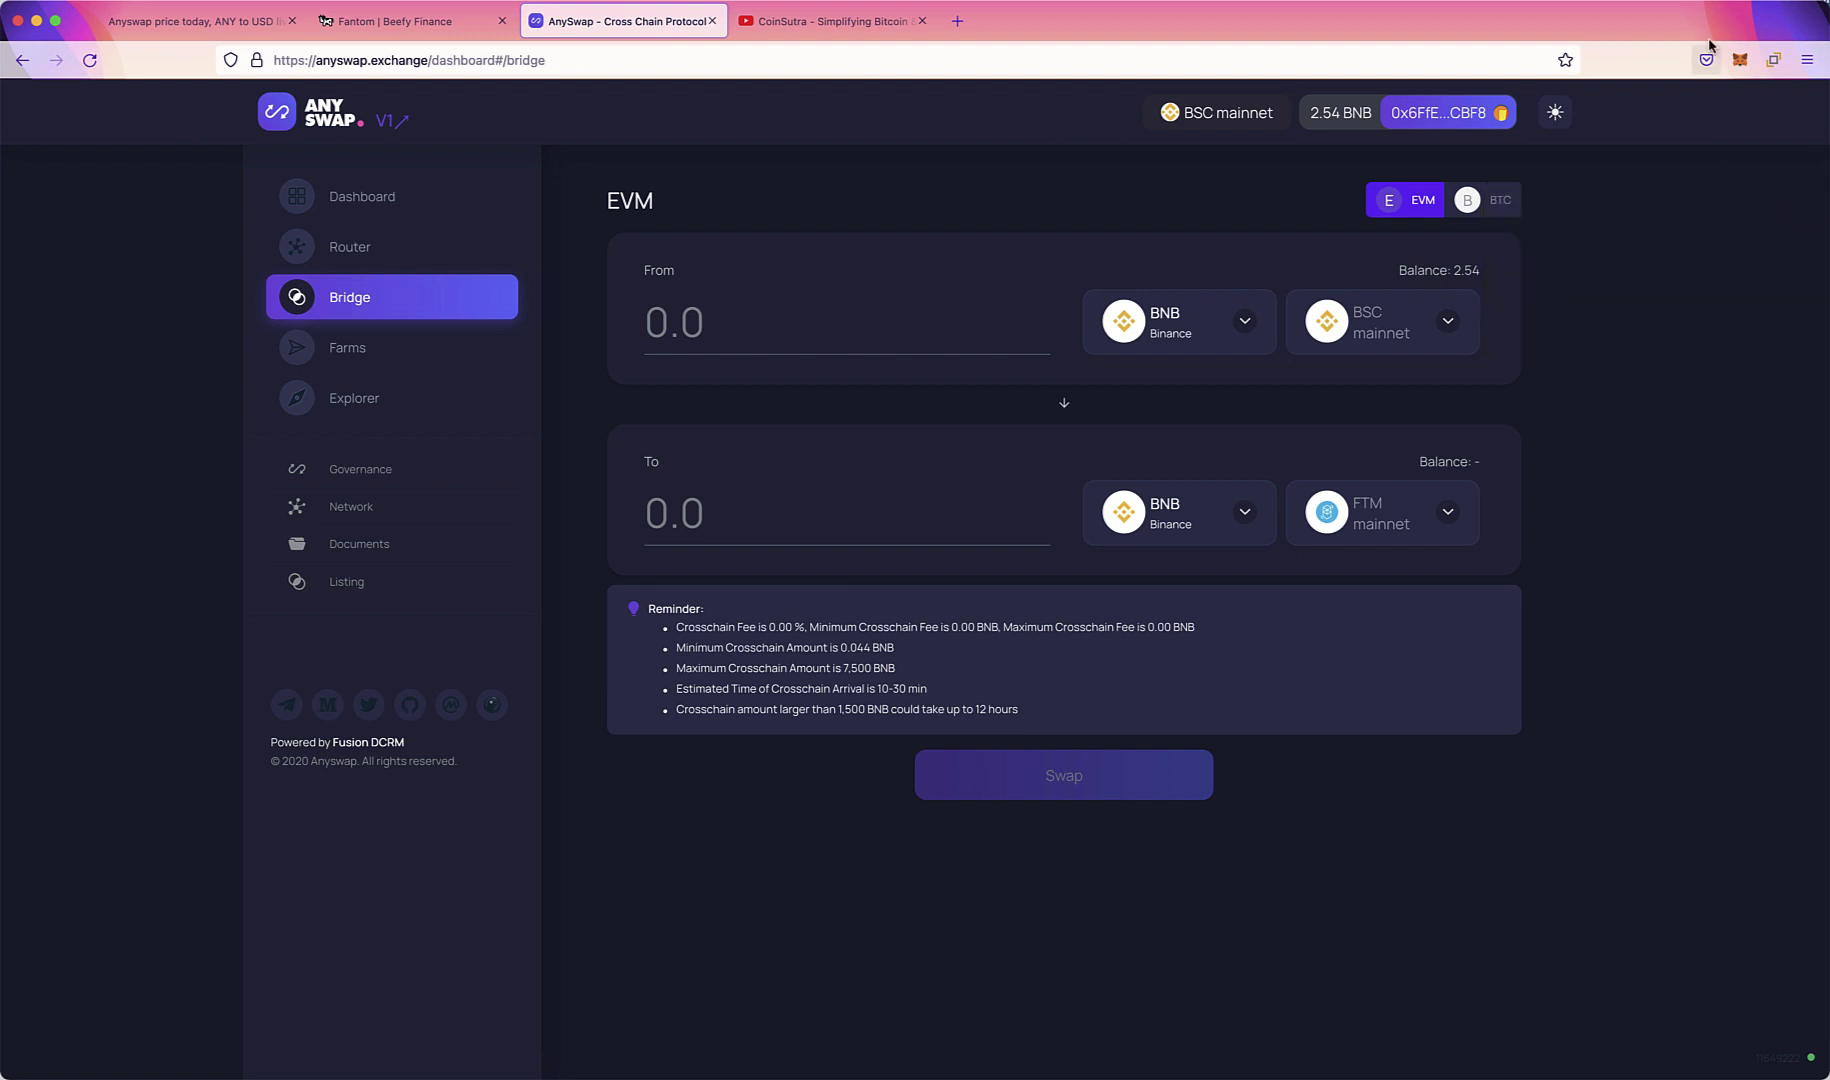
left_click(1741, 63)
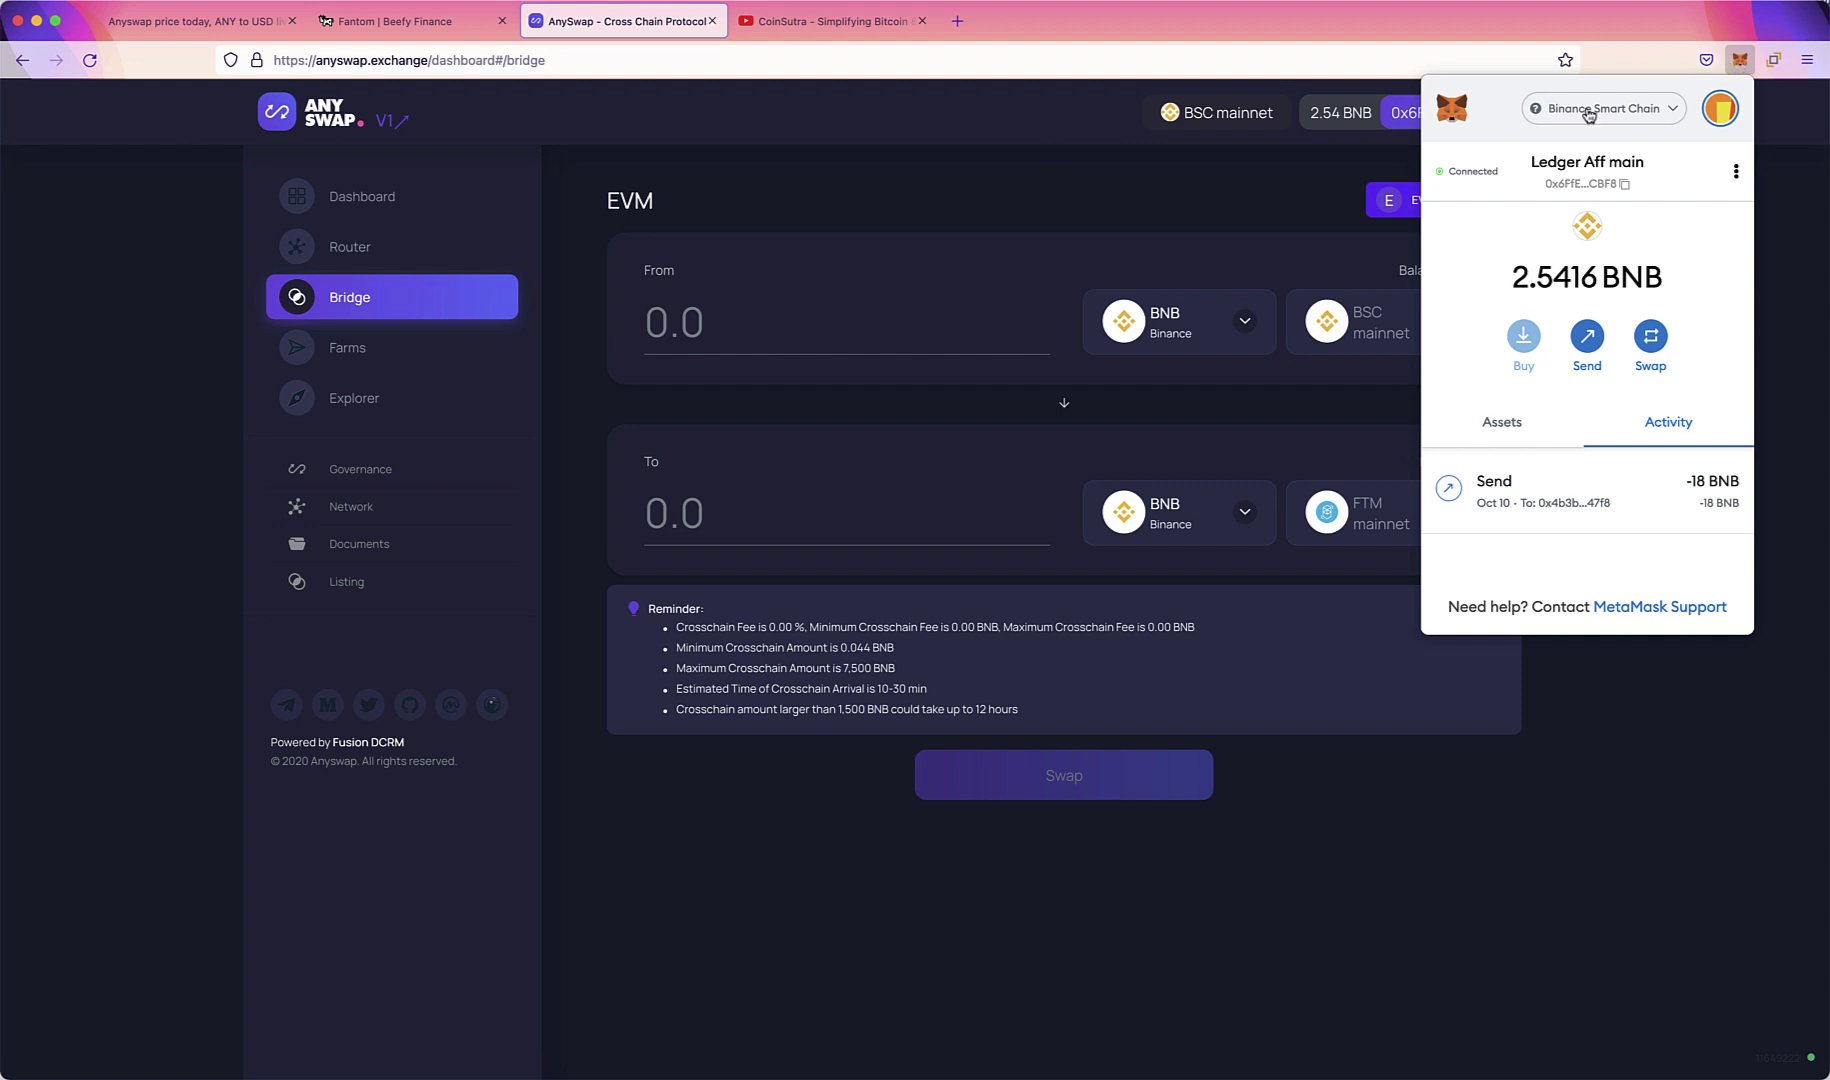
left_click(1601, 109)
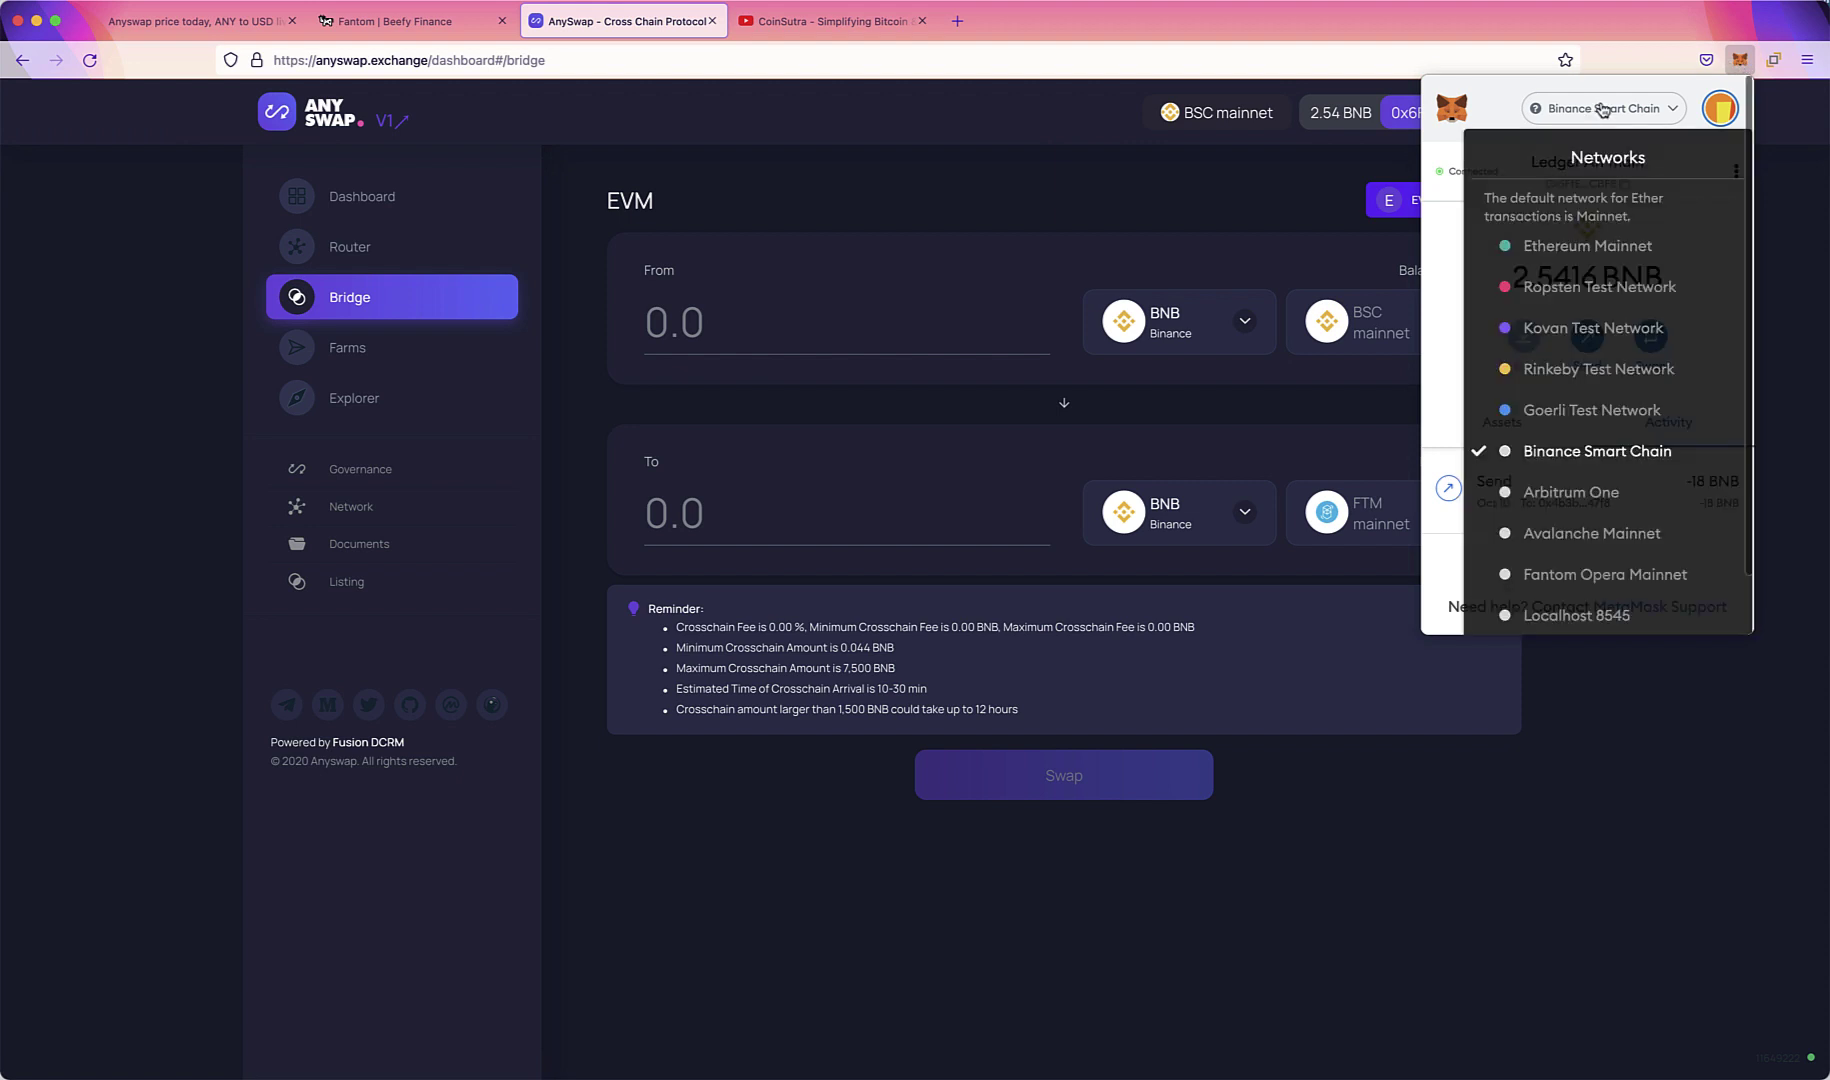
left_click(1607, 573)
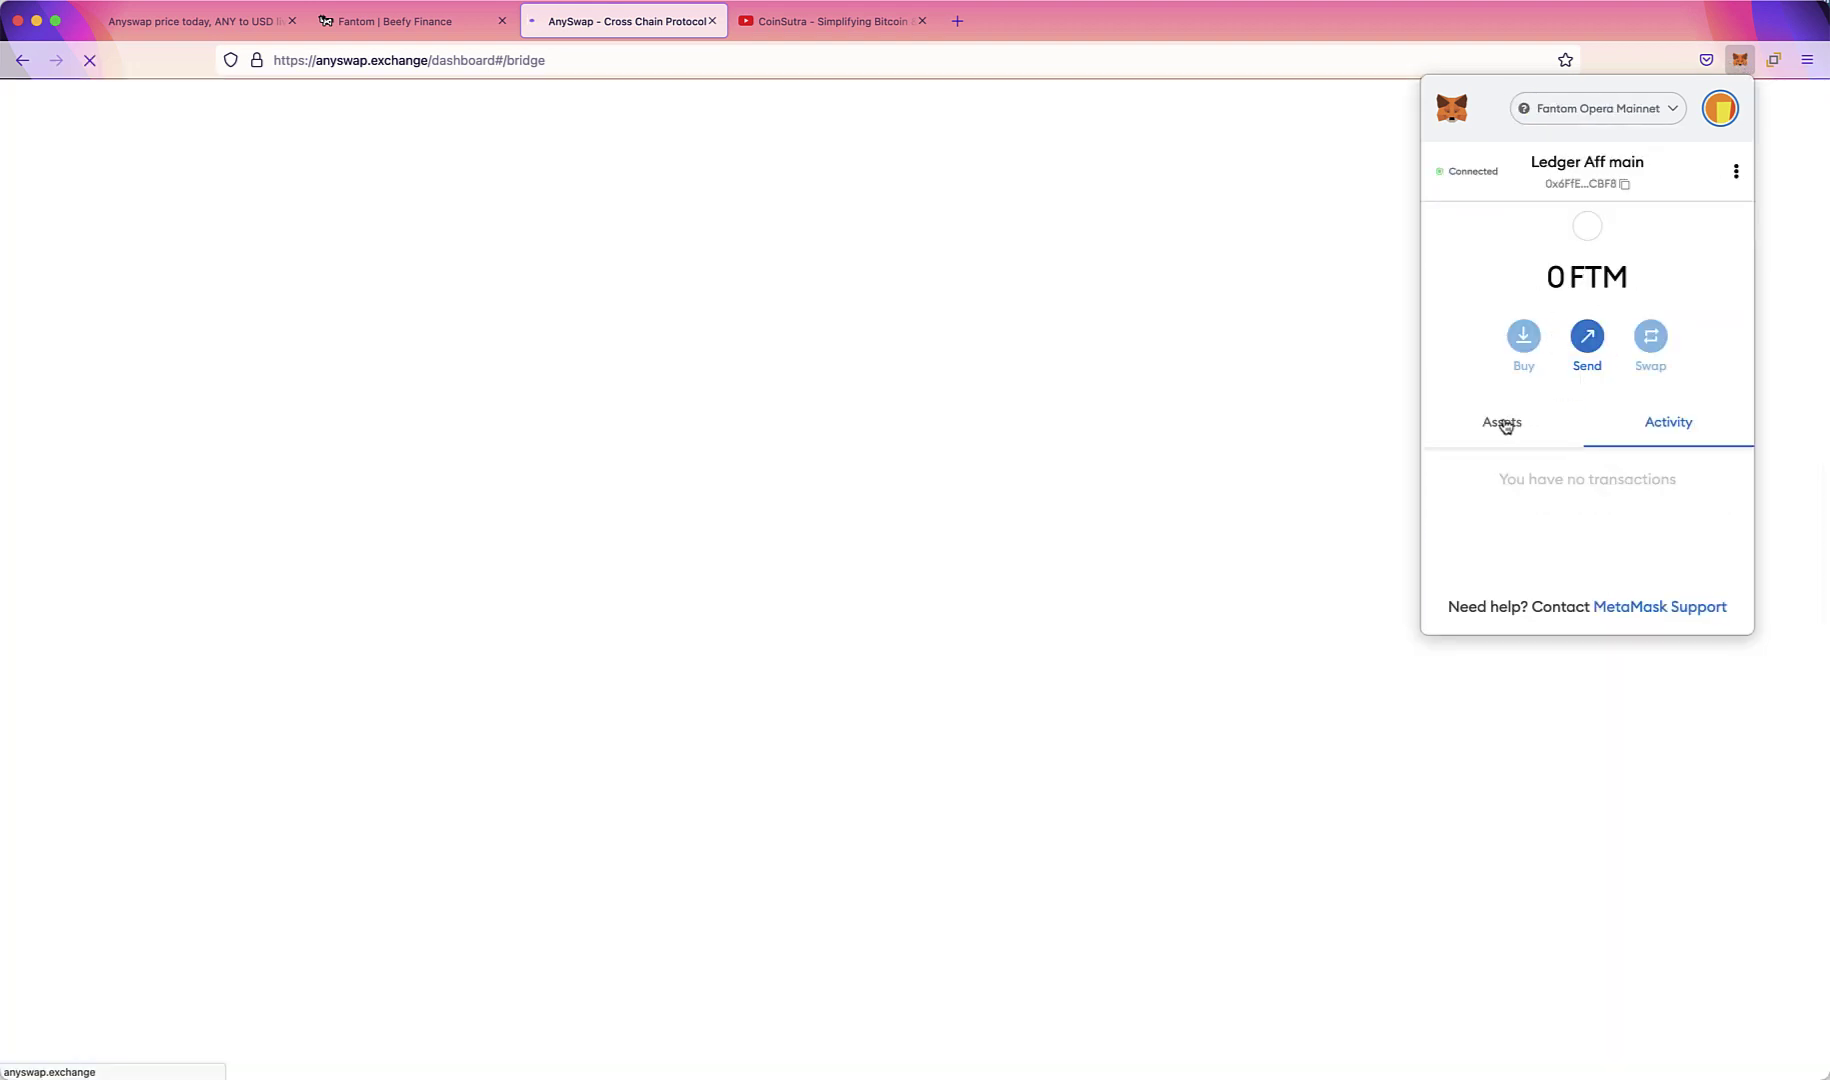
left_click(1505, 424)
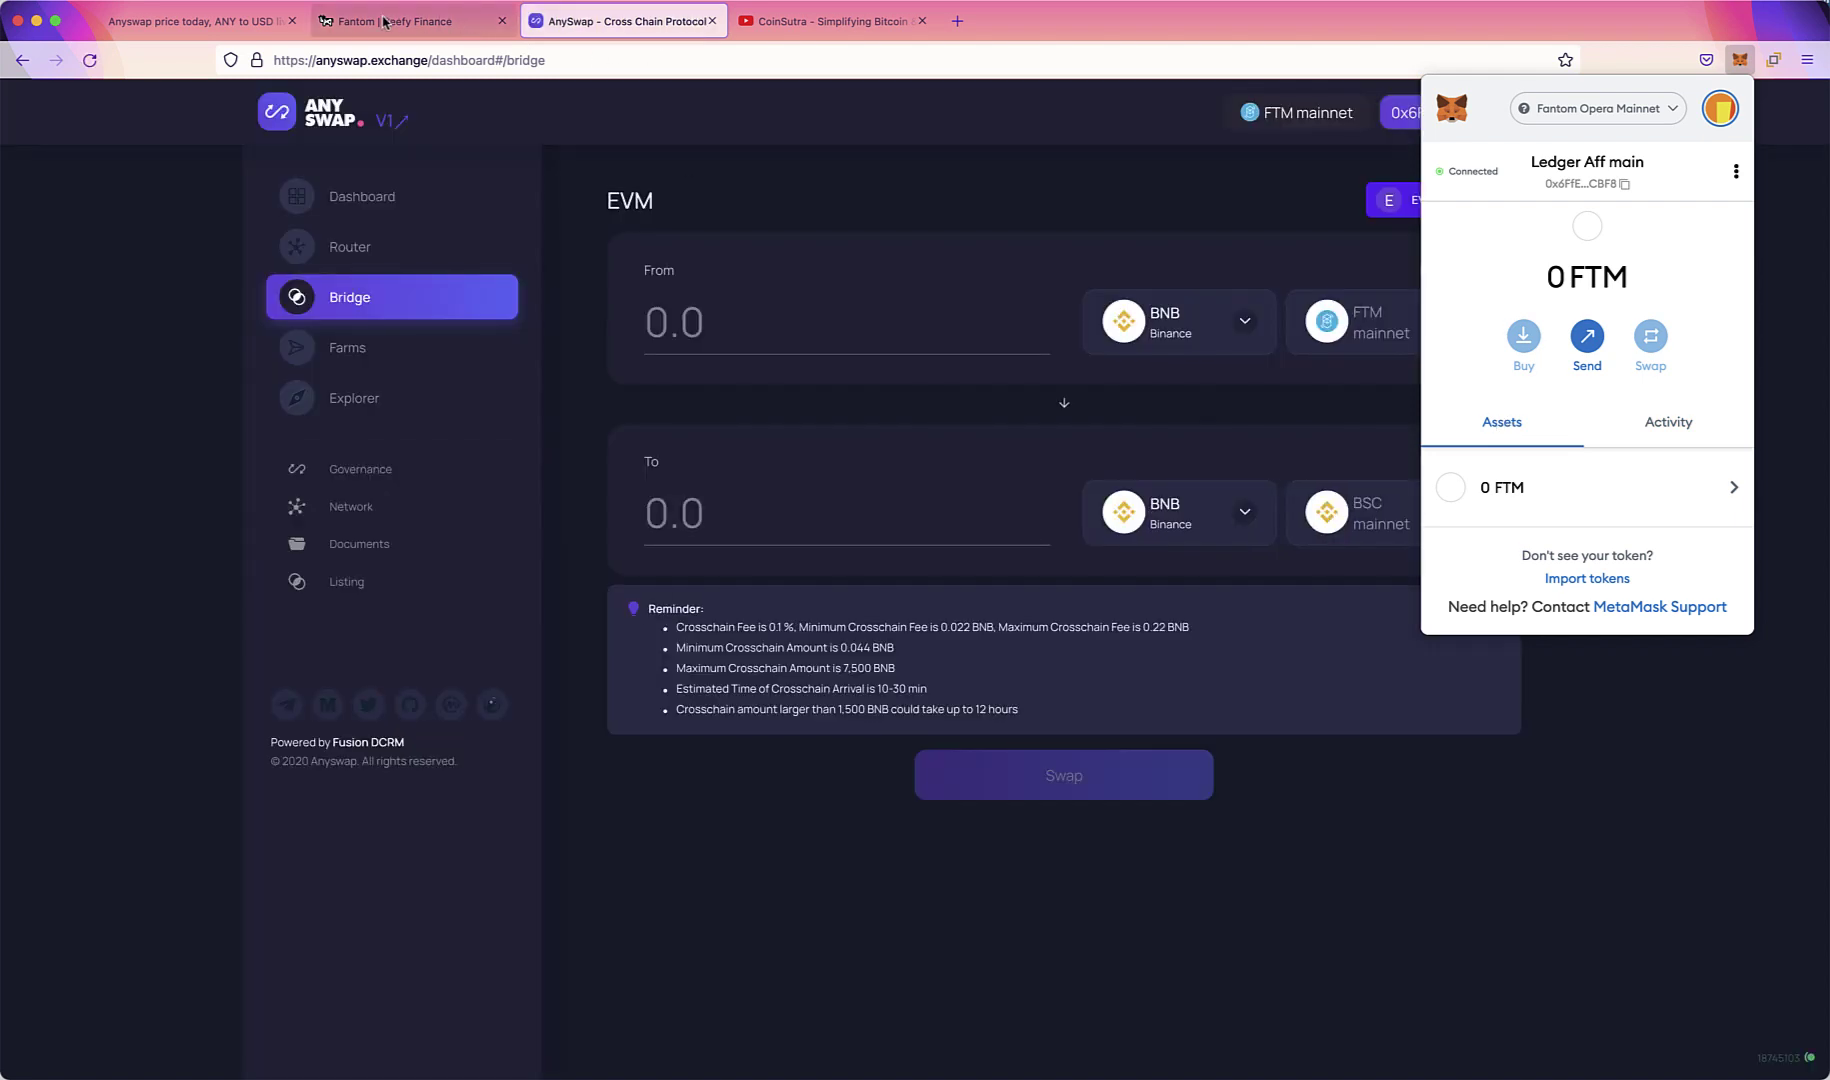
left_click(400, 20)
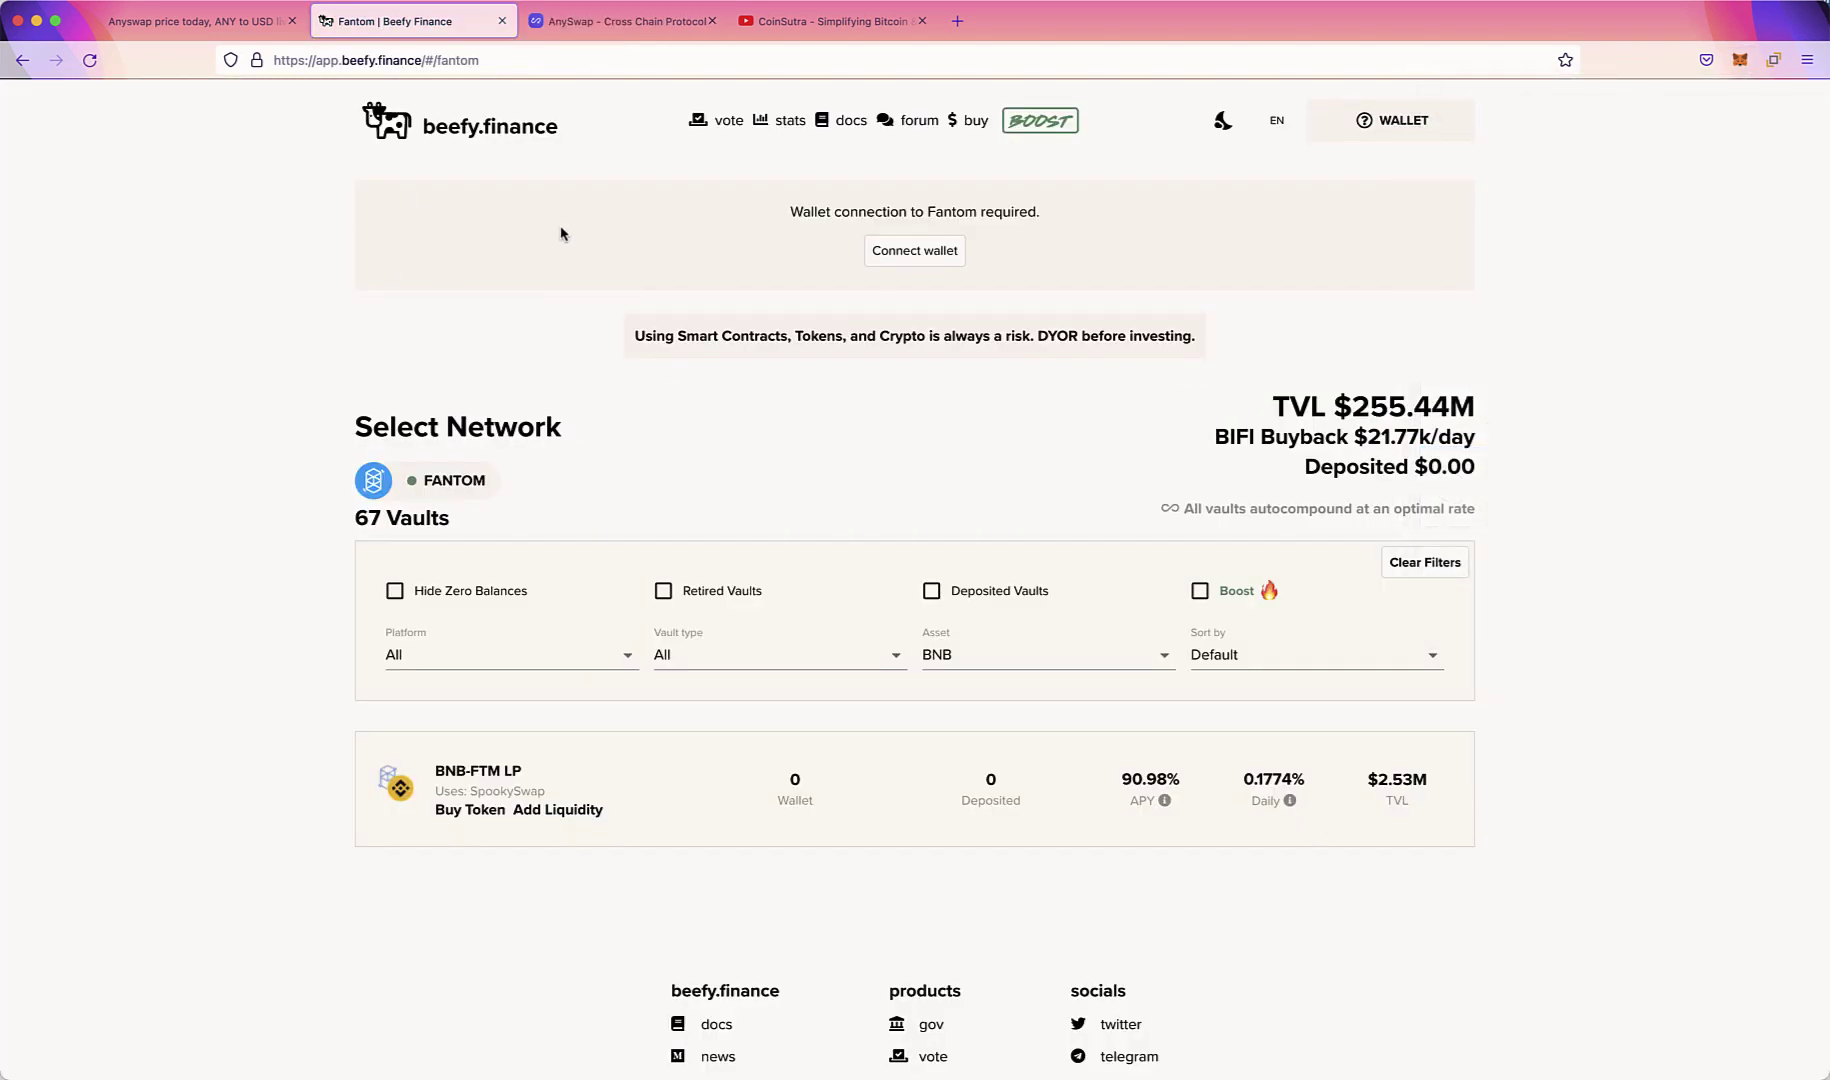
scroll(638, 454, "down", 2)
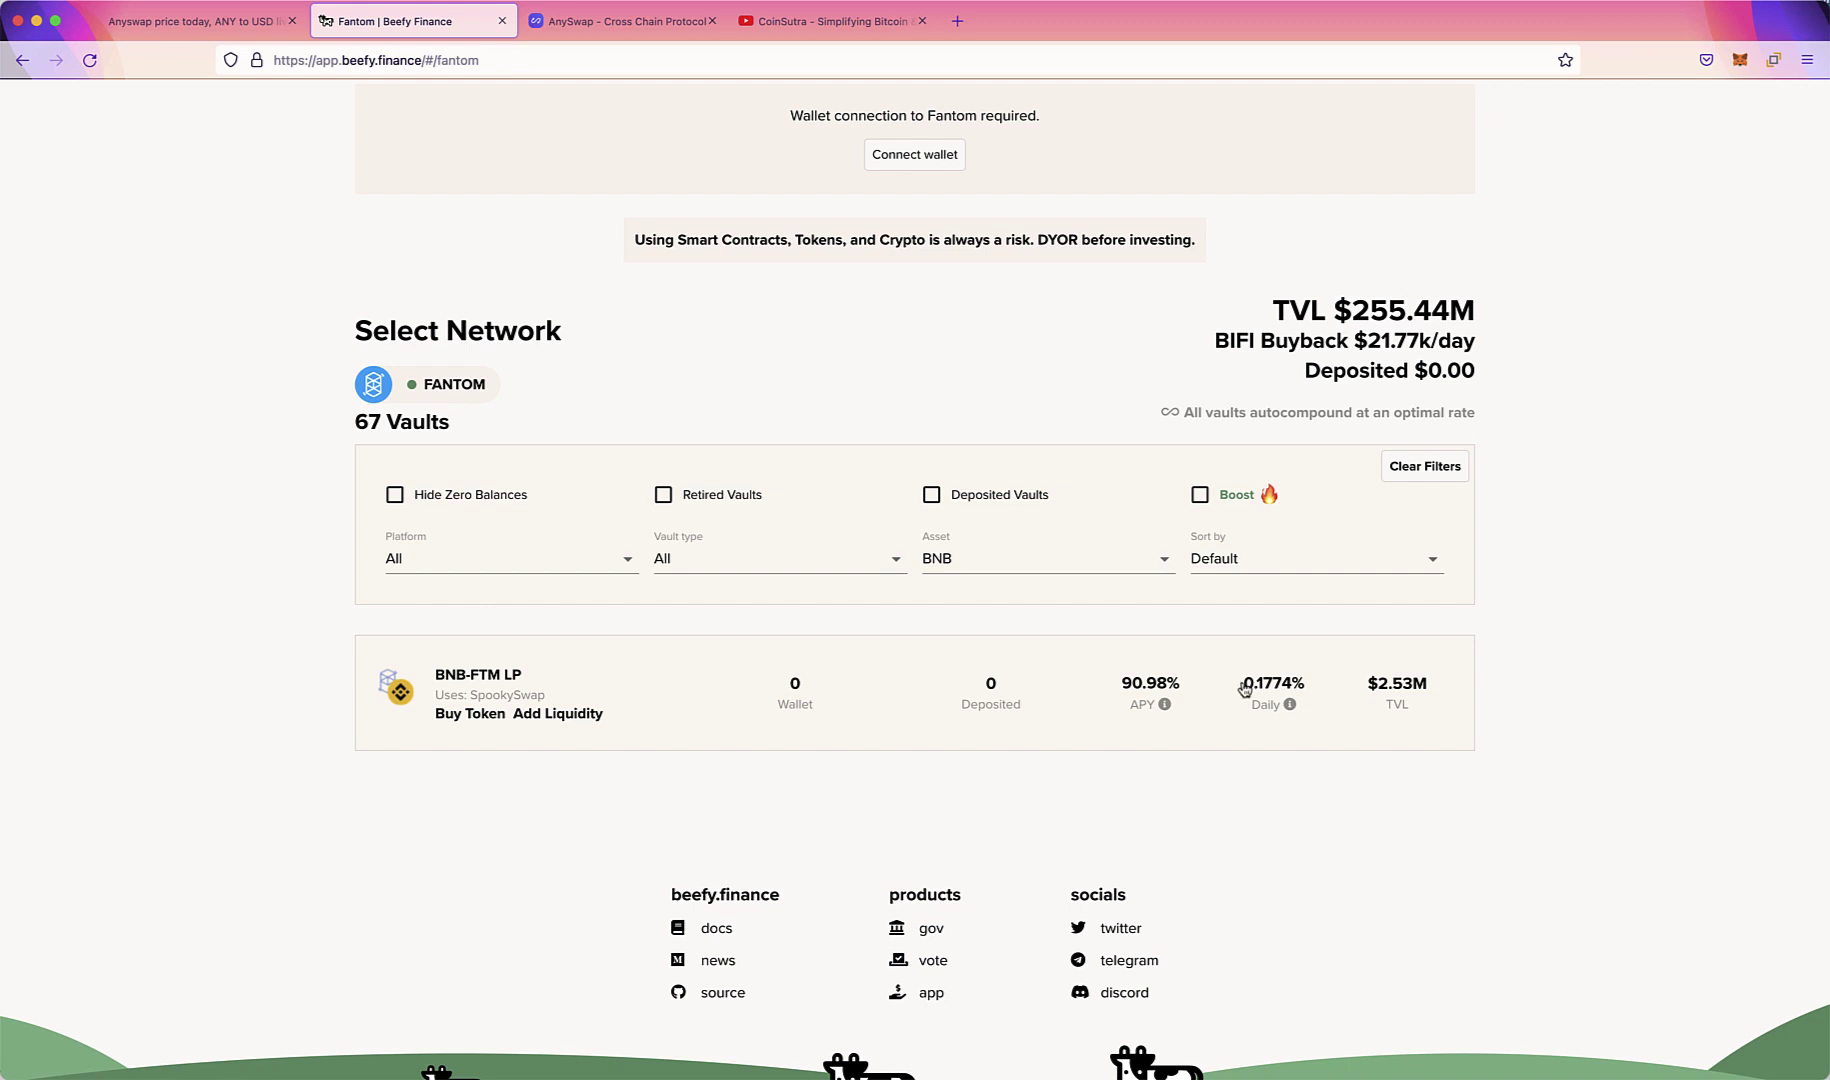
mouse_move(1164, 801)
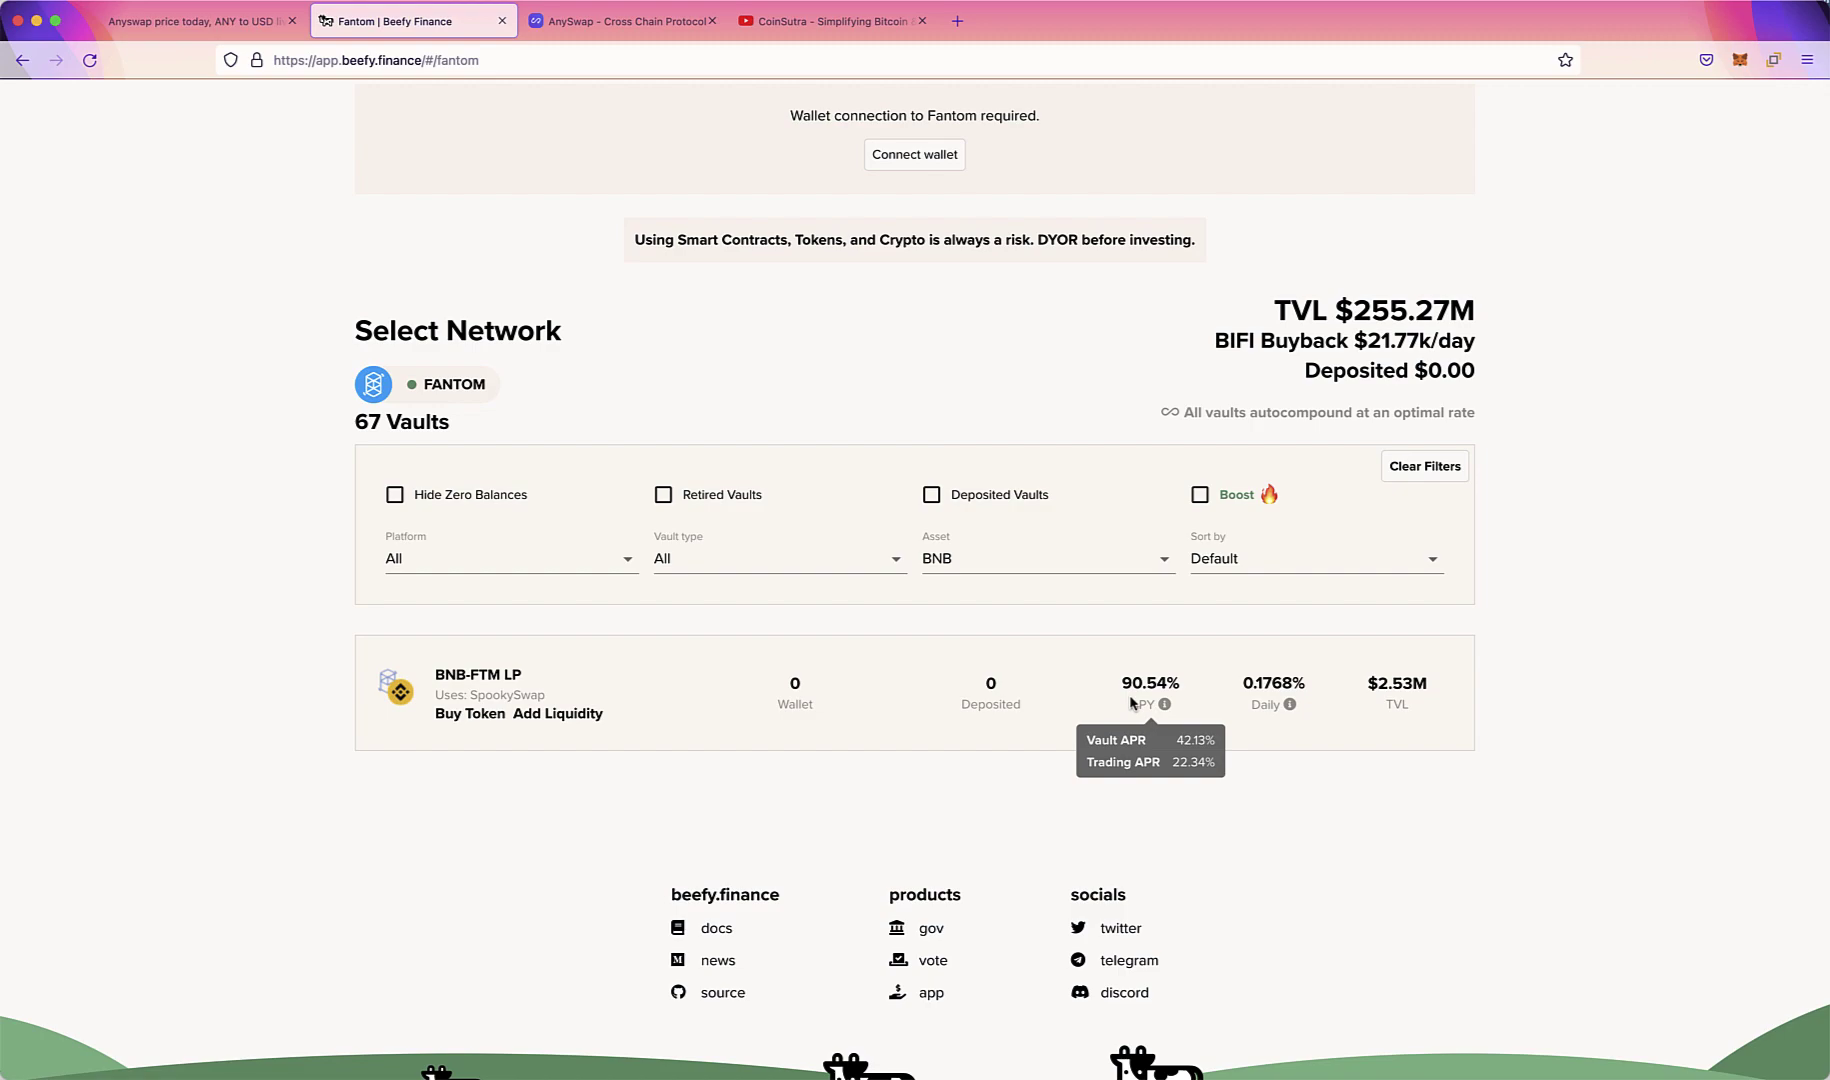
- Return to the AnySwap bridge page, now showing 2.54 BNB on BSC mainnet
left_click(575, 23)
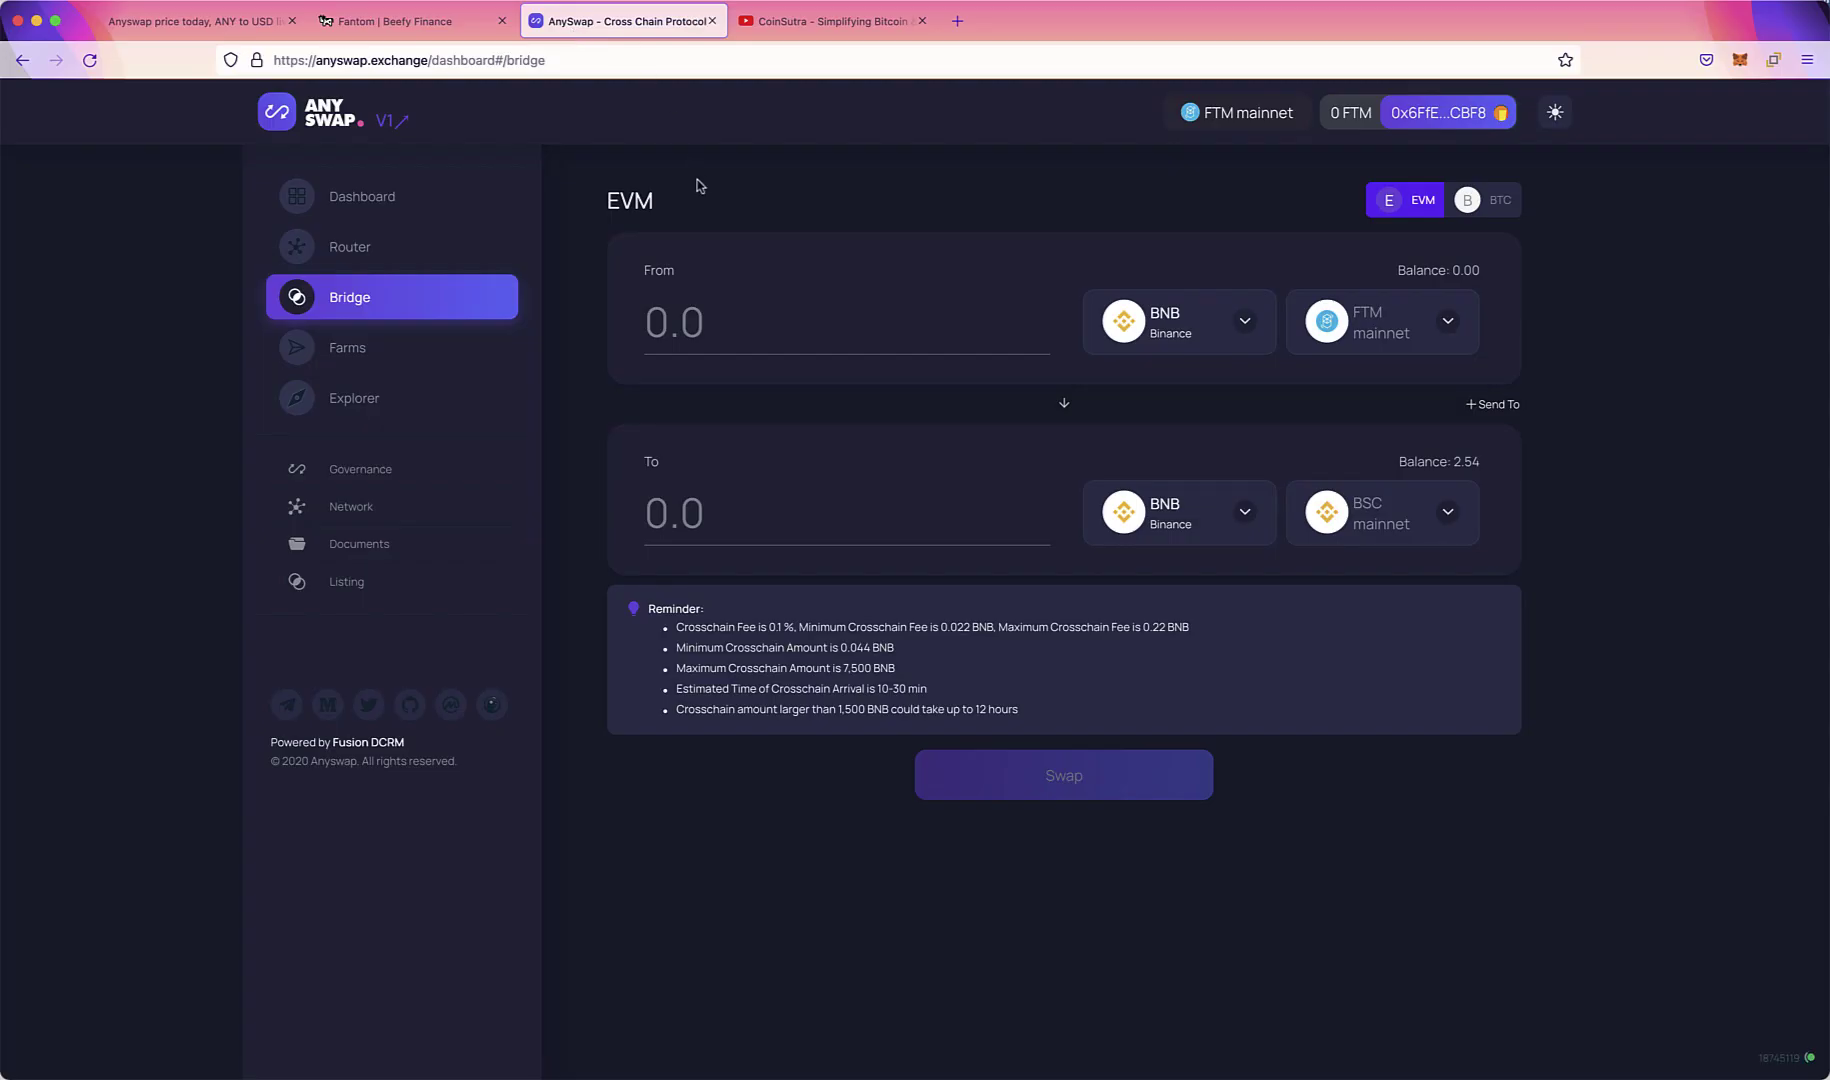